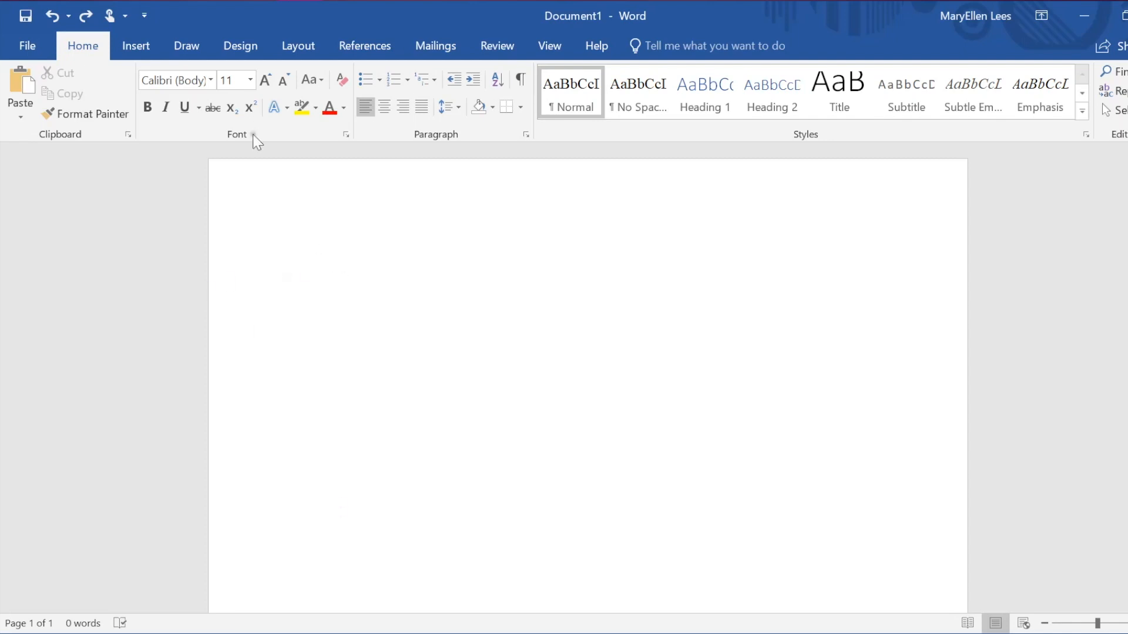
# Set the font of the blank document to Times New Roman at size 12.
pyautogui.click(211, 83)
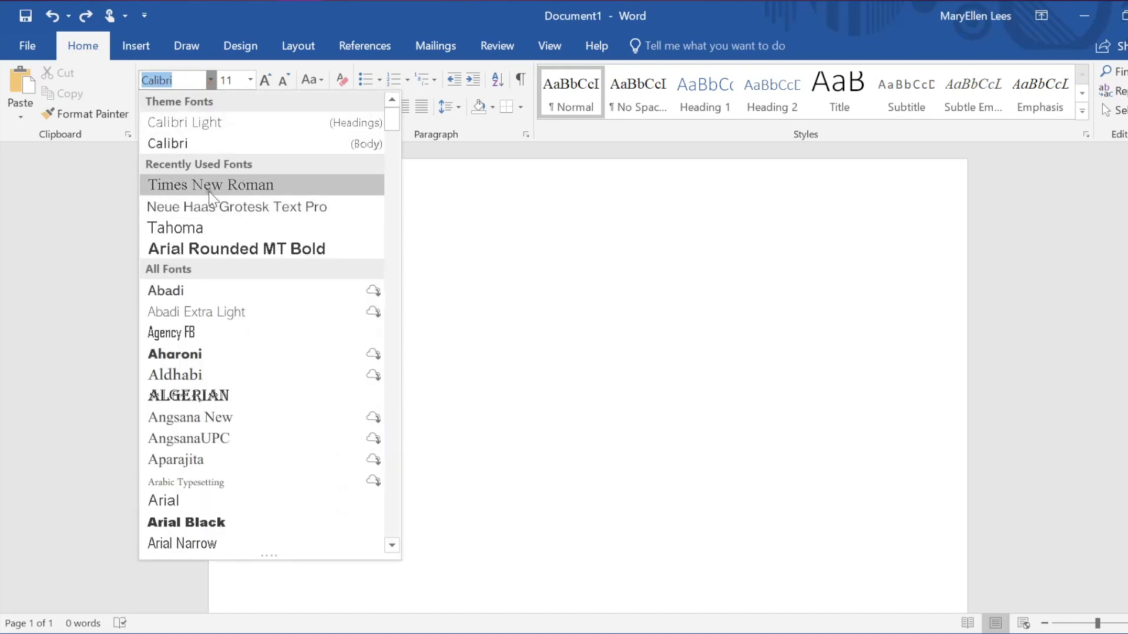
pyautogui.click(209, 186)
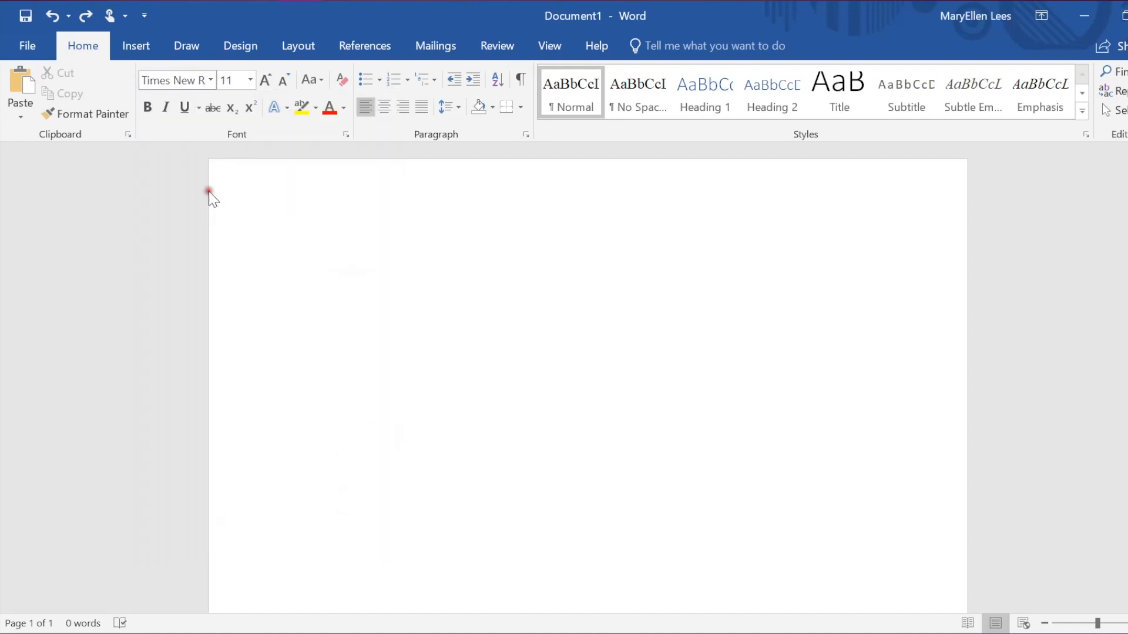
pyautogui.click(251, 80)
pyautogui.click(236, 175)
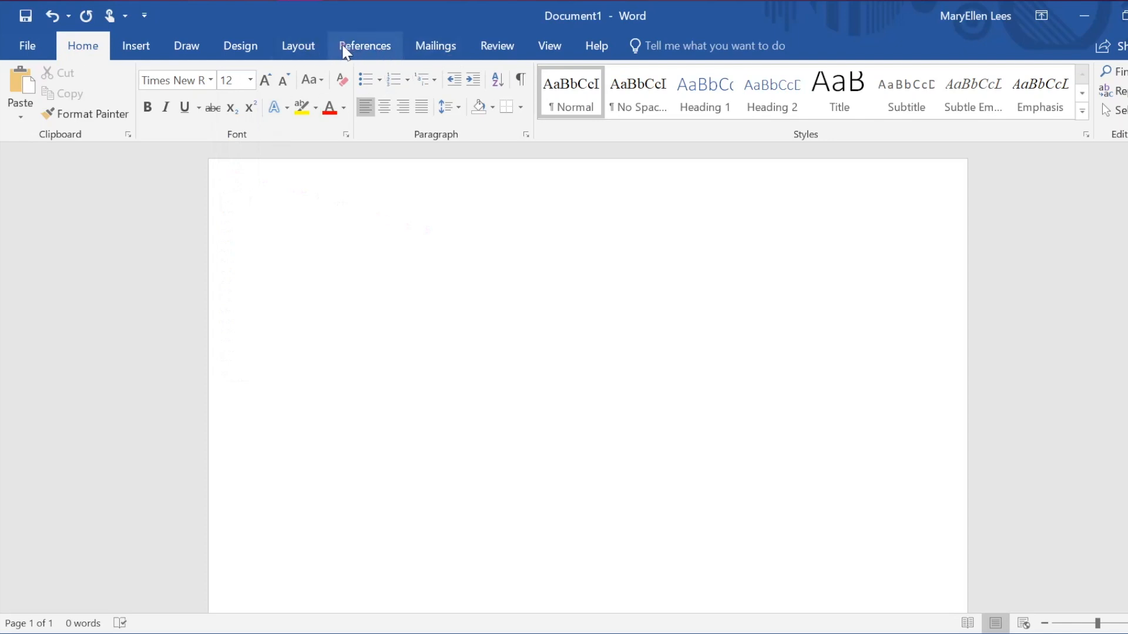
# Set the left and right page margins to 1" and make this page setup the default for all new documents.
pyautogui.click(301, 49)
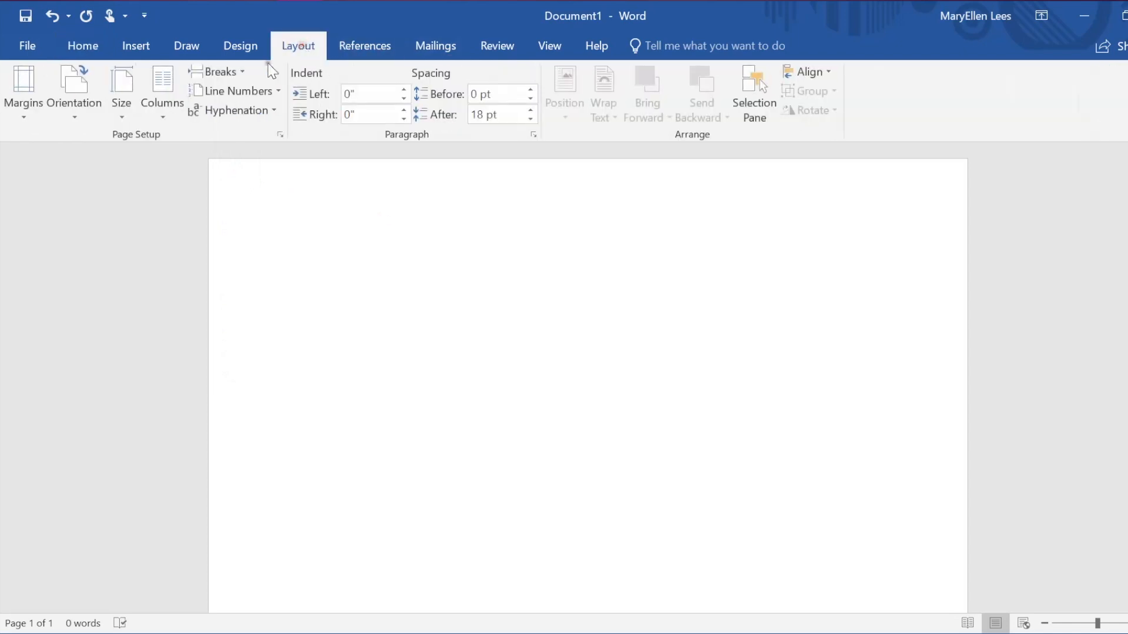
pyautogui.click(21, 103)
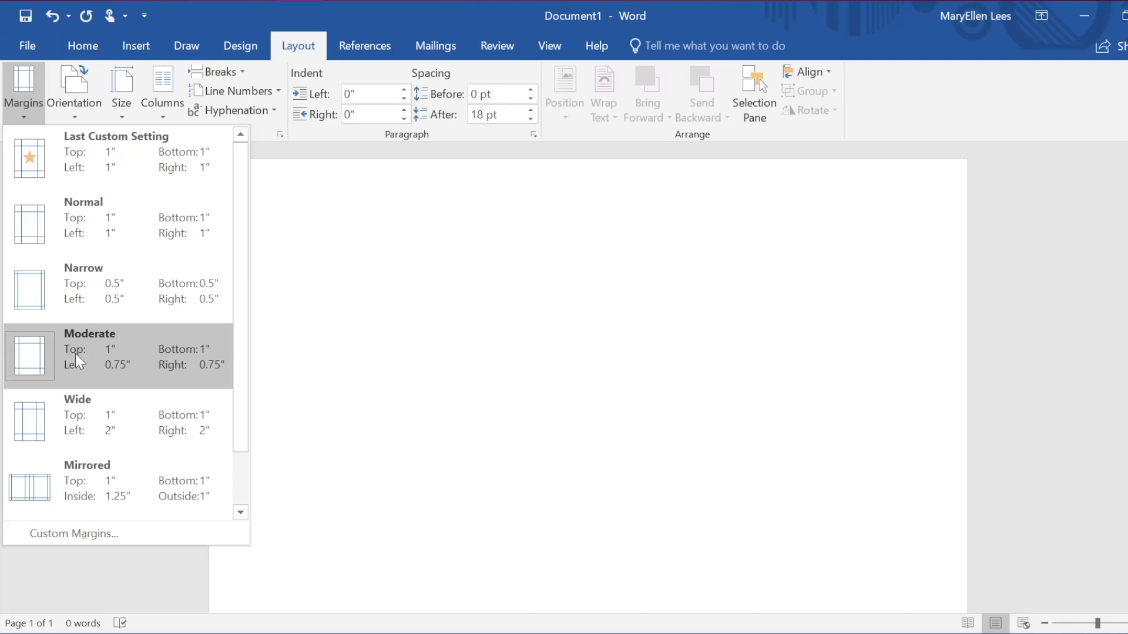
pyautogui.click(76, 526)
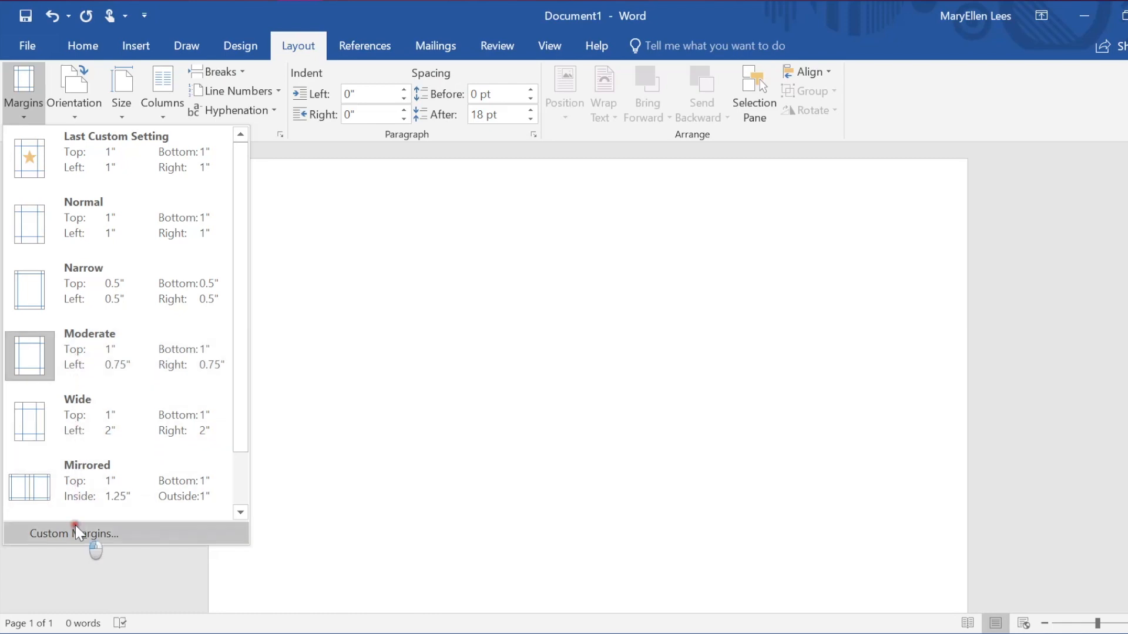
pyautogui.click(563, 154)
pyautogui.click(562, 154)
pyautogui.click(562, 146)
pyautogui.click(562, 146)
pyautogui.click(562, 146)
pyautogui.click(562, 146)
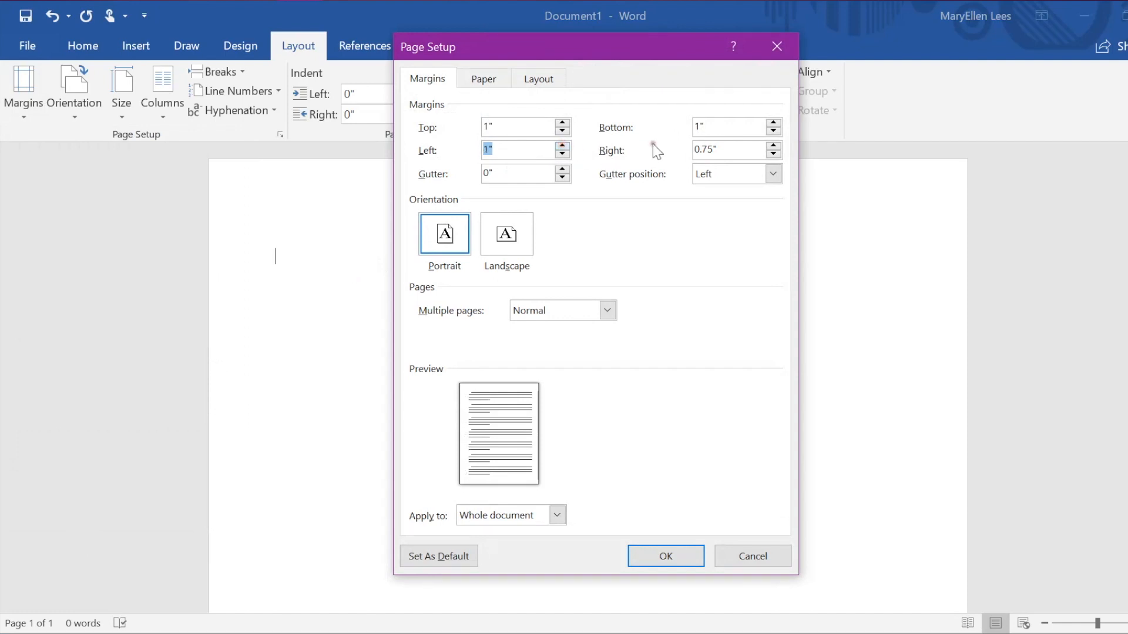
pyautogui.click(773, 147)
pyautogui.click(773, 147)
pyautogui.click(773, 147)
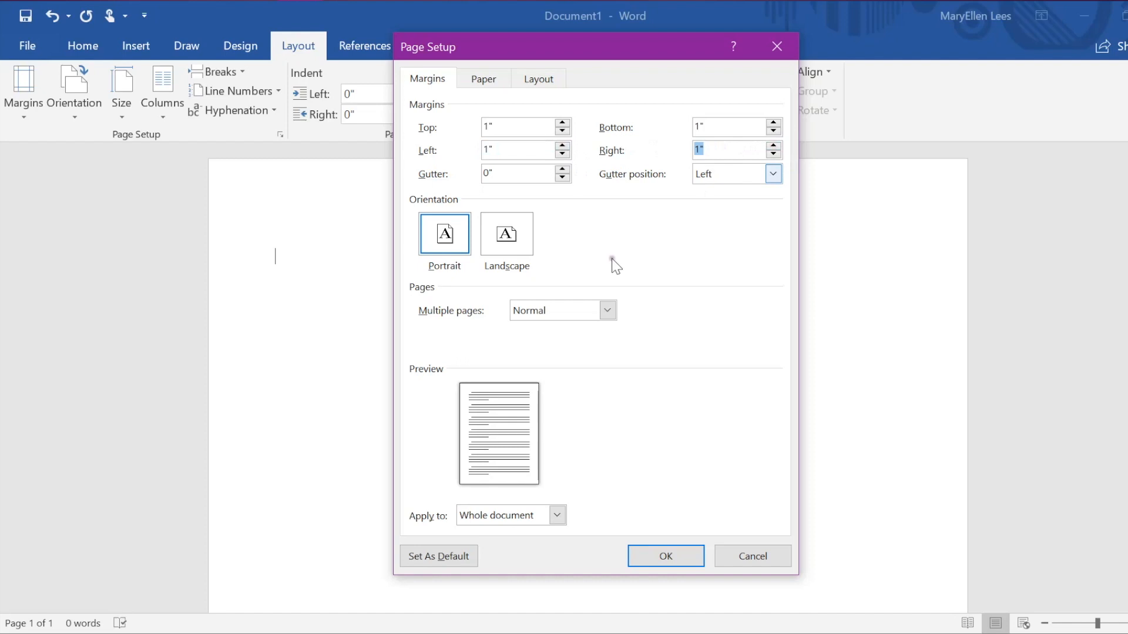
pyautogui.click(440, 558)
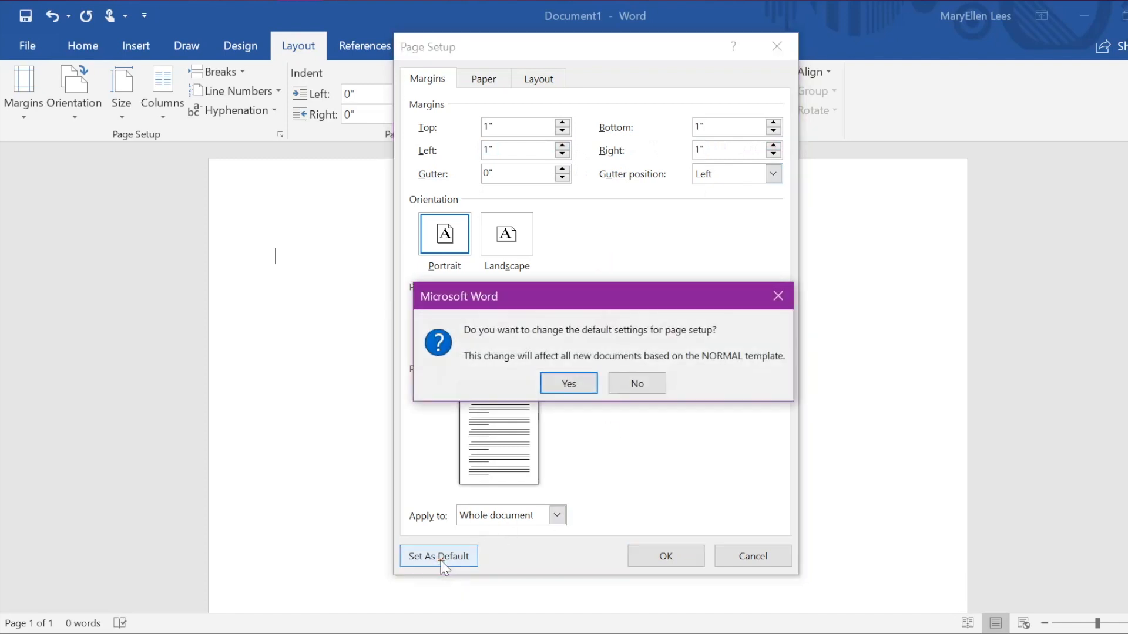
pyautogui.click(568, 384)
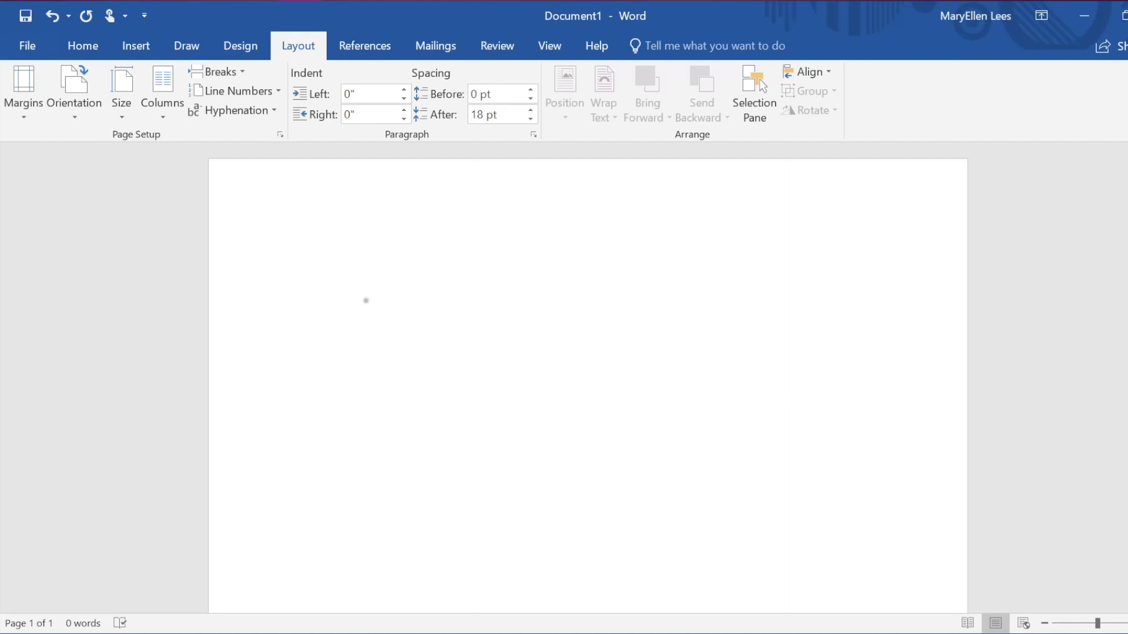
# Make Times New Roman, Regular, 12 pt the default font for all documents based on the Normal template.
pyautogui.click(85, 46)
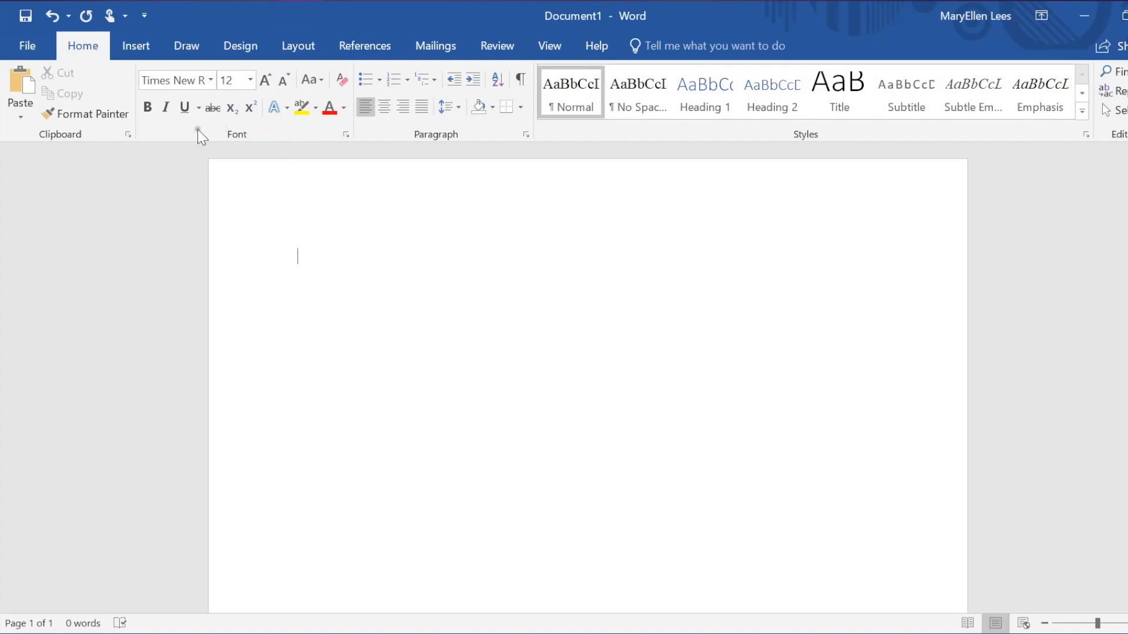
pyautogui.click(345, 136)
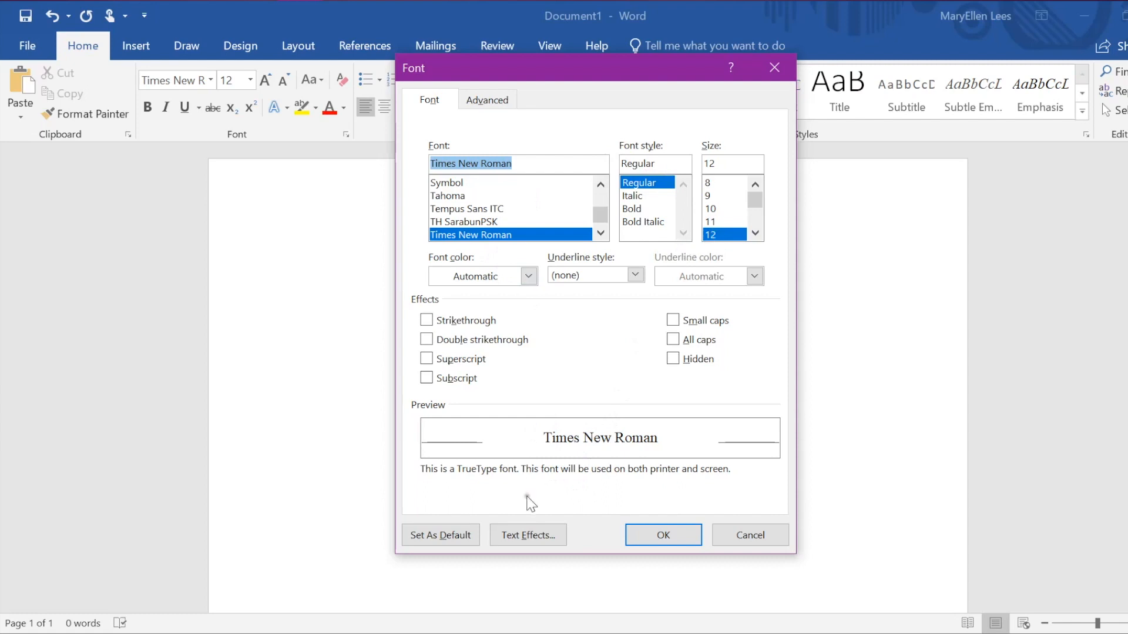
pyautogui.click(451, 534)
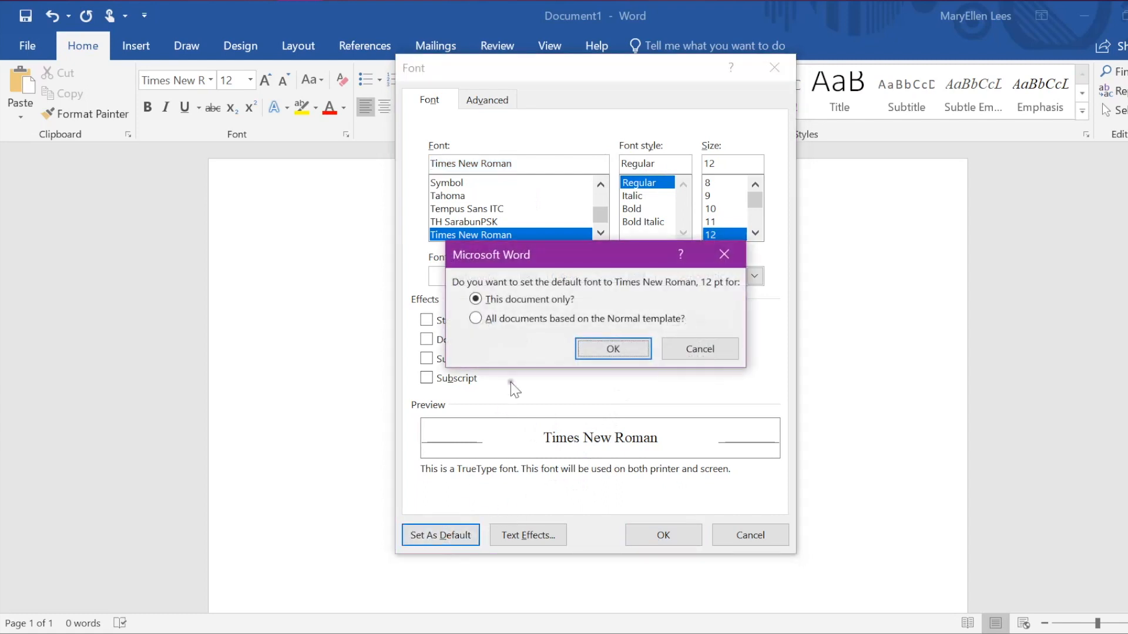
pyautogui.click(475, 319)
pyautogui.click(619, 351)
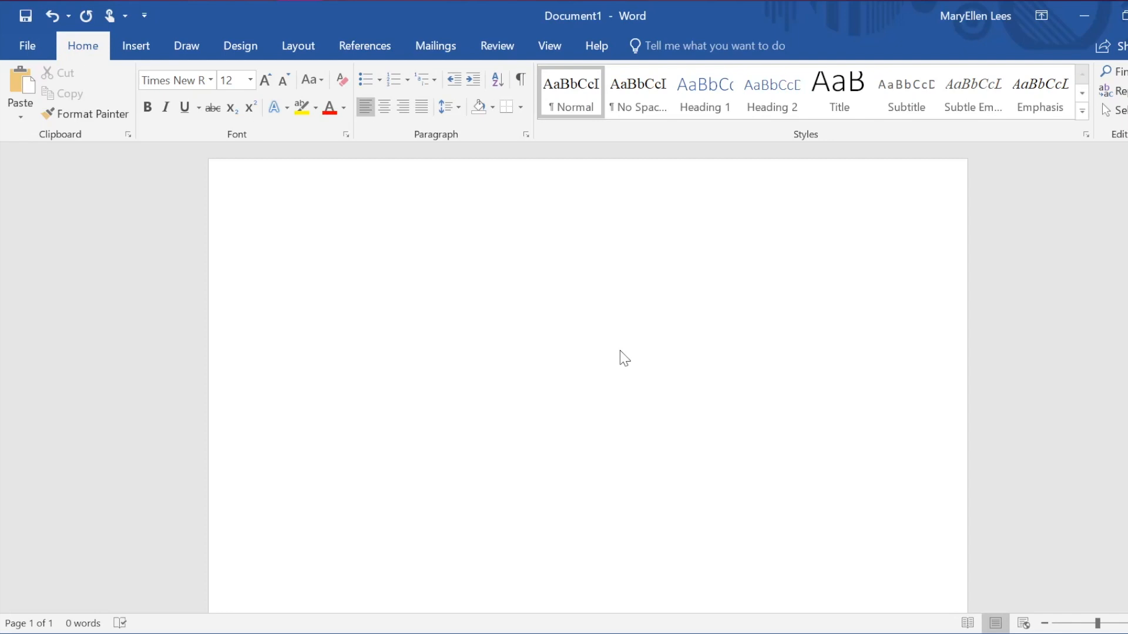
# Start the heading with the placeholder student name "First Last" and enter the teacher's name on the line below.
pyautogui.write('FristI')
pyautogui.press('BackSpace')
pyautogui.press('BackSpace')
pyautogui.press('BackSpace')
pyautogui.press('BackSpace')
pyautogui.press('BackSpace')
pyautogui.press('BackSpace')
pyautogui.write('irst Last')
pyautogui.press('Return')
pyautogui.write('Ms. Lees')
pyautogui.press('Return')
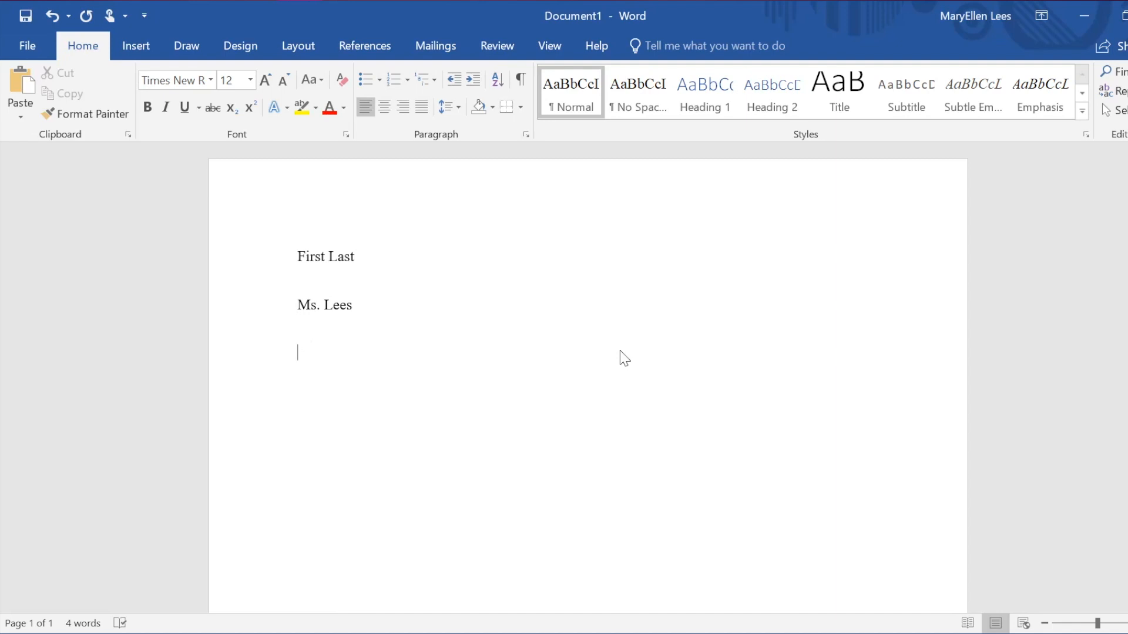
# Complete the heading with the class line "Core C Comp/Lit" and the date line "7 August 2018".
pyautogui.write('Core')
pyautogui.write(' C Comp/Lit')
pyautogui.write('7 ')
pyautogui.write('August')
pyautogui.write(' 2018')
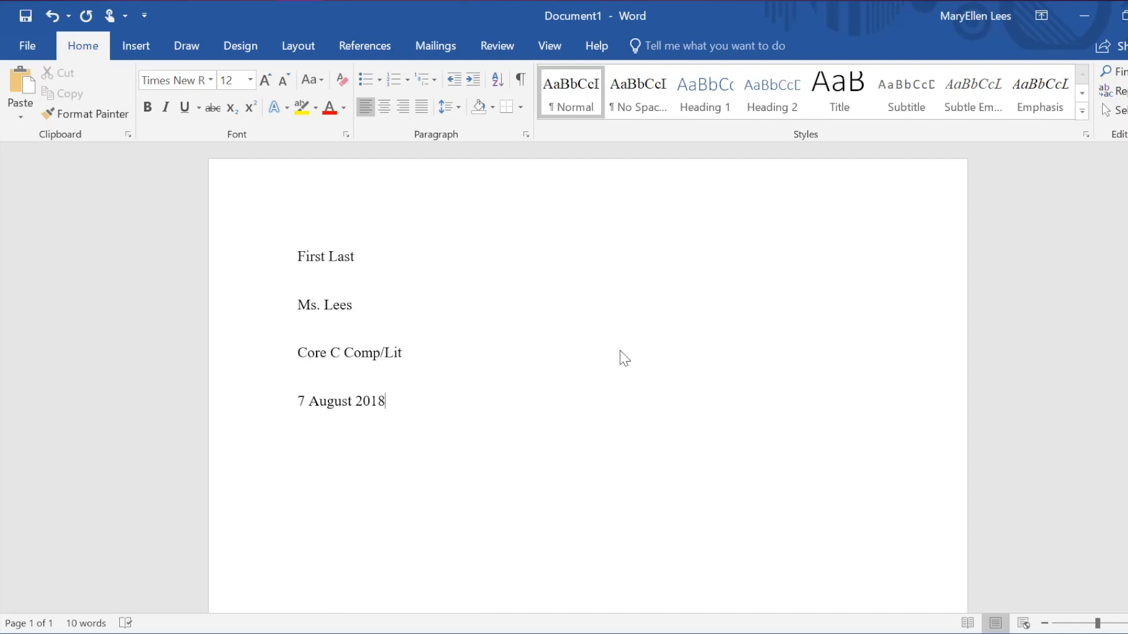
pyautogui.press('Return')
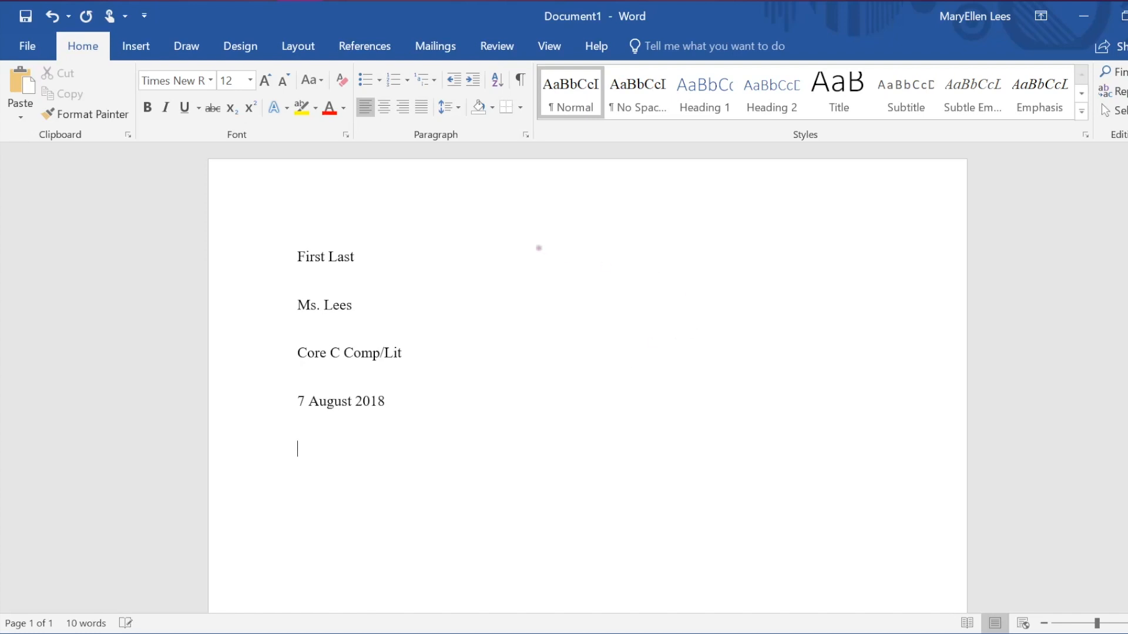
# Add a centered line reading "Title" below the date and start a new line after it.
pyautogui.click(384, 109)
pyautogui.write('Title')
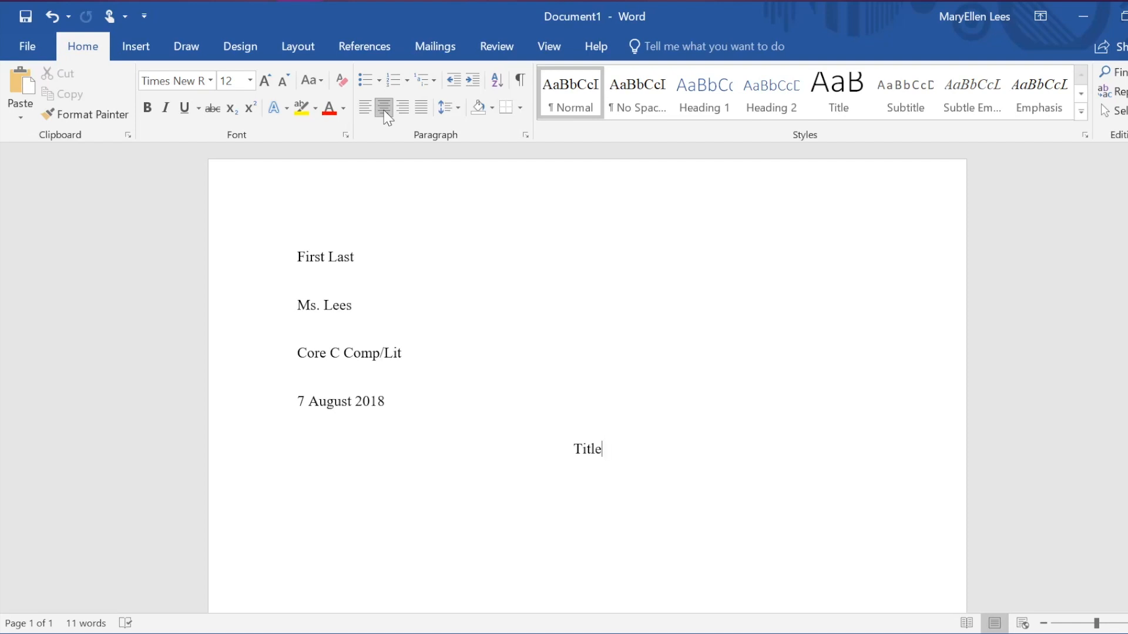
pyautogui.press('Return')
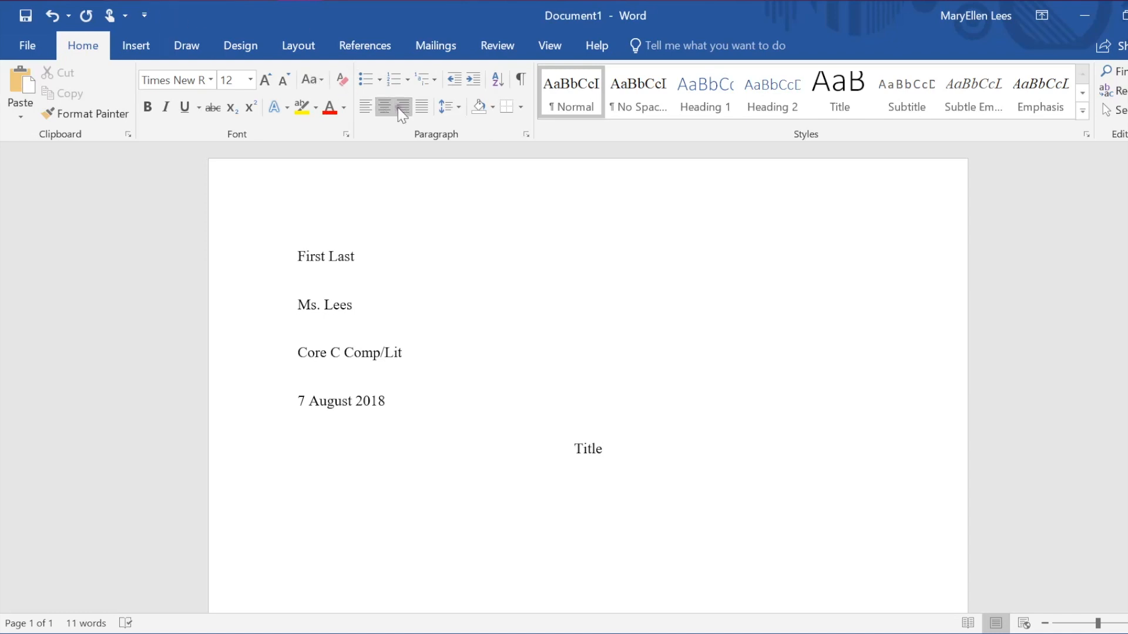
# Write a left-aligned first body paragraph of two lines of filler text below the title, with its first line indented.
pyautogui.click(366, 107)
pyautogui.press('Tab')
pyautogui.write('Tfdhsialfjdskal. jfkds')
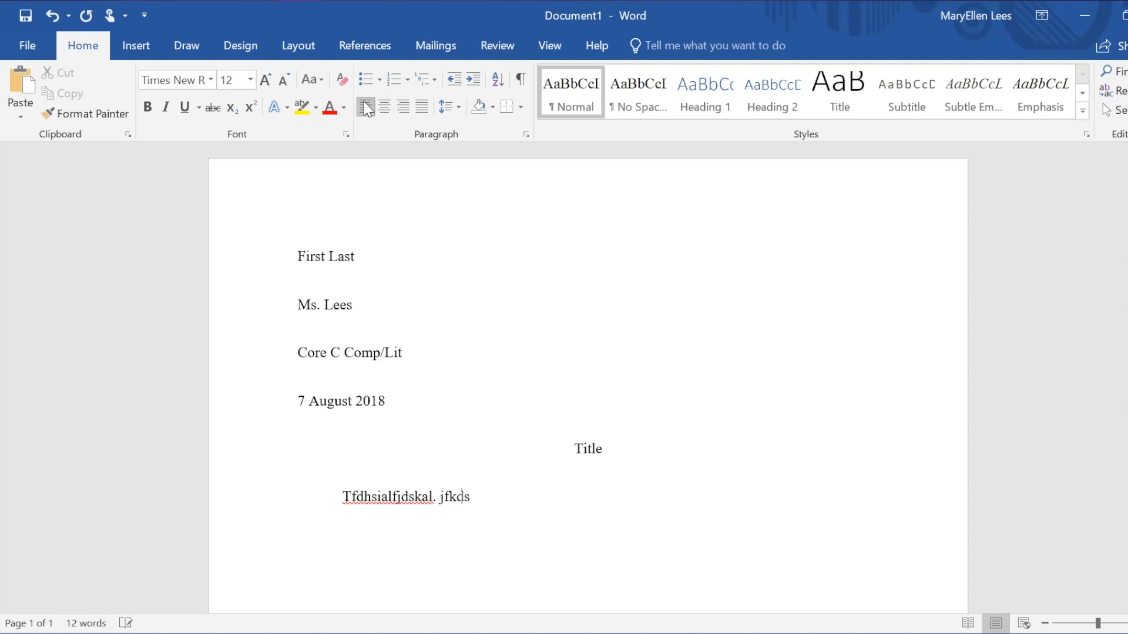
pyautogui.write('lafjkdslafjkkasldf jfkdslafjkdsla')
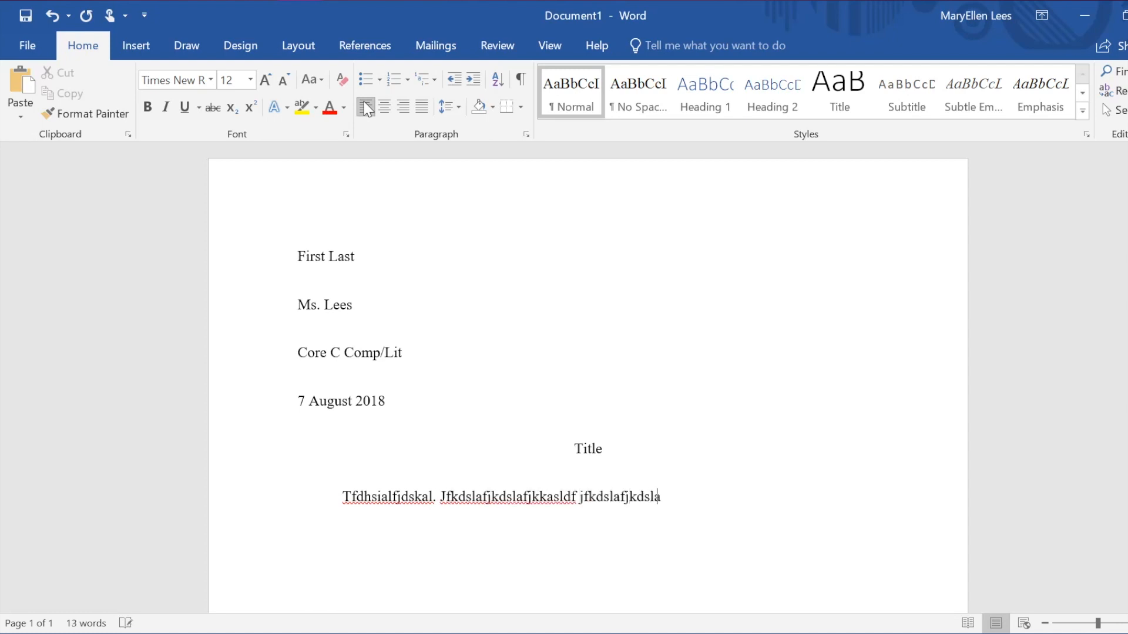
pyautogui.write(' jkfldsajfkldsa jkldfsajfksladjkl.')
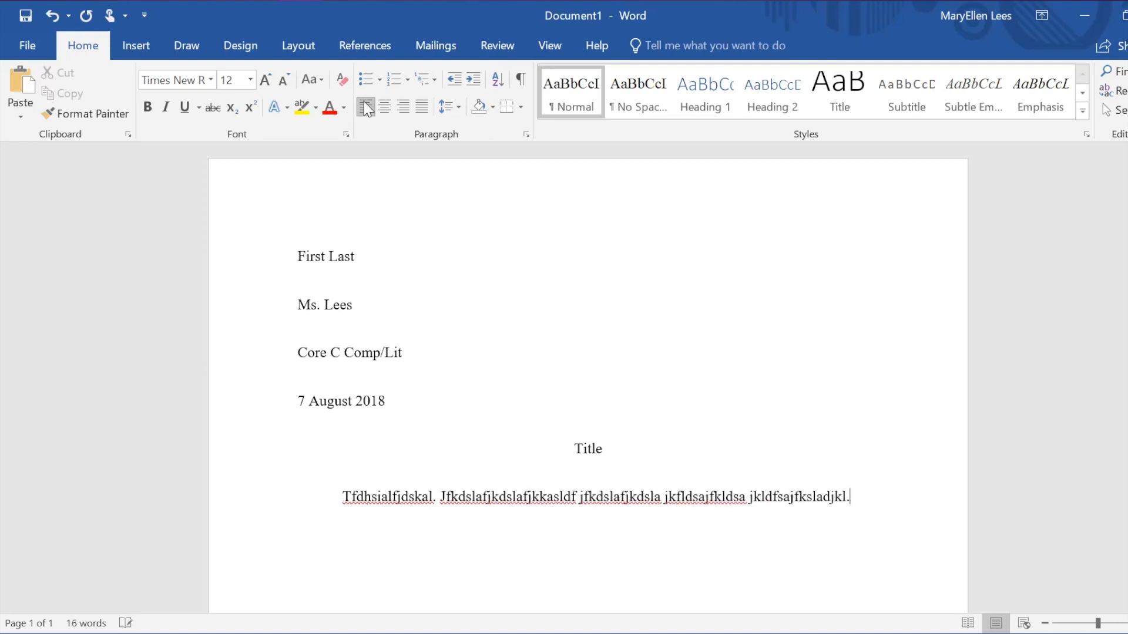
pyautogui.write(' fjdskalfjdskalfj fjdk')
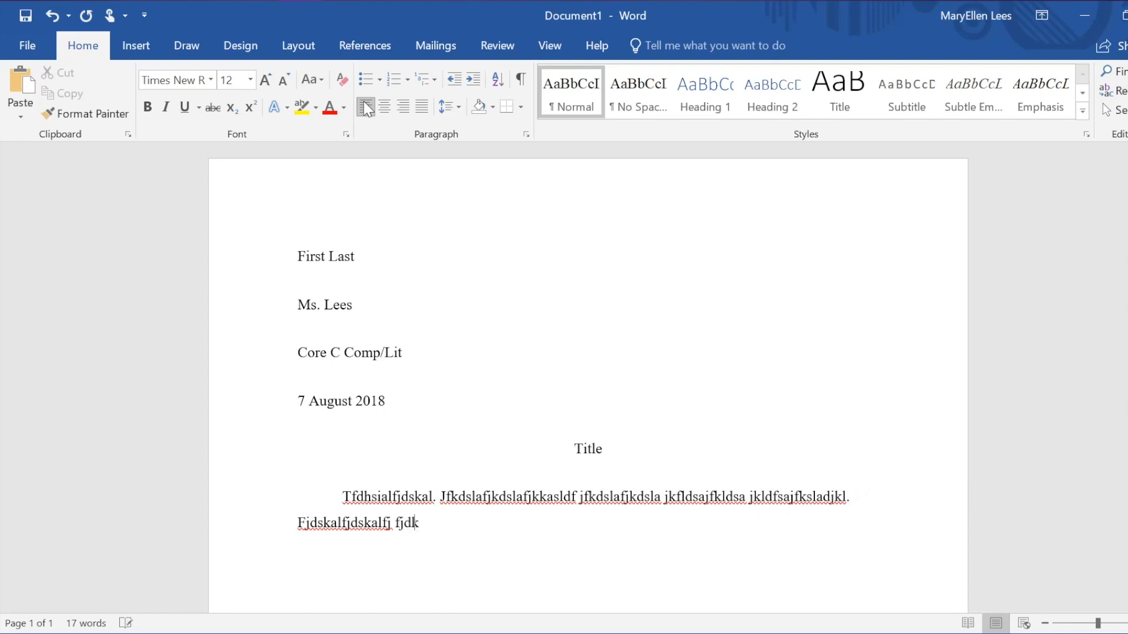
pyautogui.write('salfjdkslajfkl fjdskalfjdskal.')
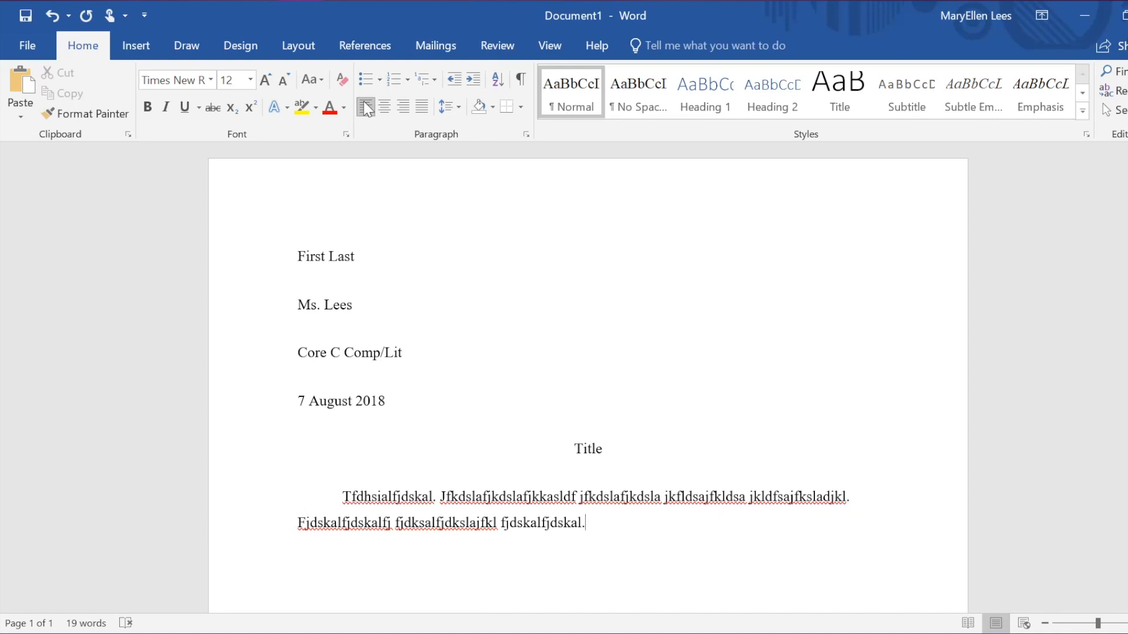
# Add a second indented paragraph of filler text, breaking up its overlong string with spaces, and end it with a line break.
pyautogui.press('Return')
pyautogui.press('Tab')
pyautogui.write('Dfjkasldfjklasd;jfklasd;. fjdska')
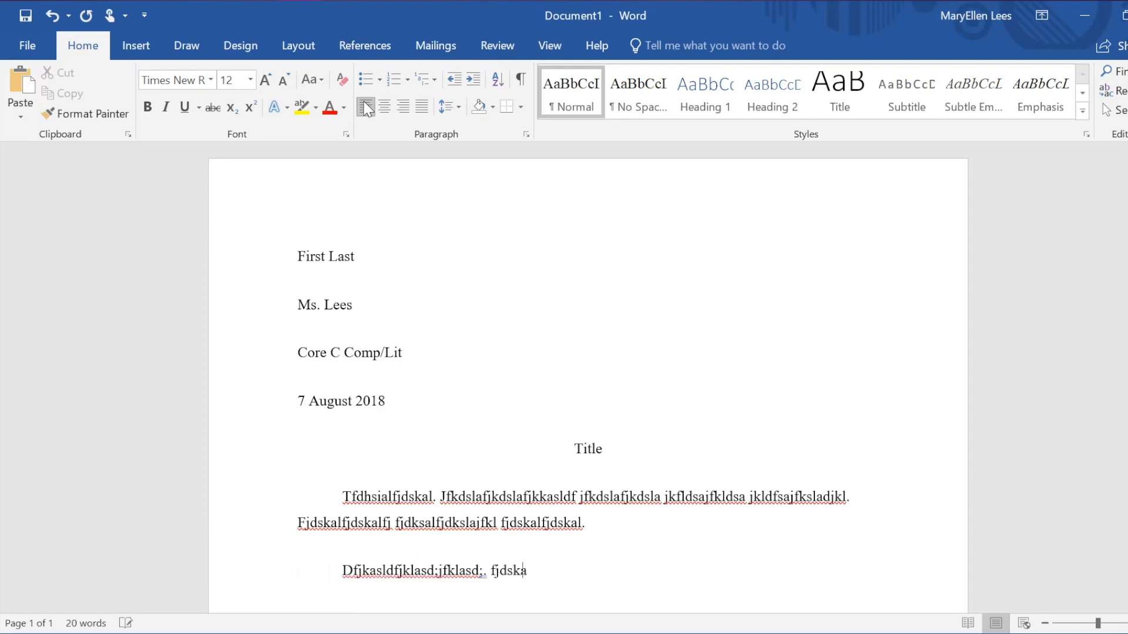
pyautogui.write('lfjdksalfj. Fdjasklfjadskljfk.jfkdslafj')
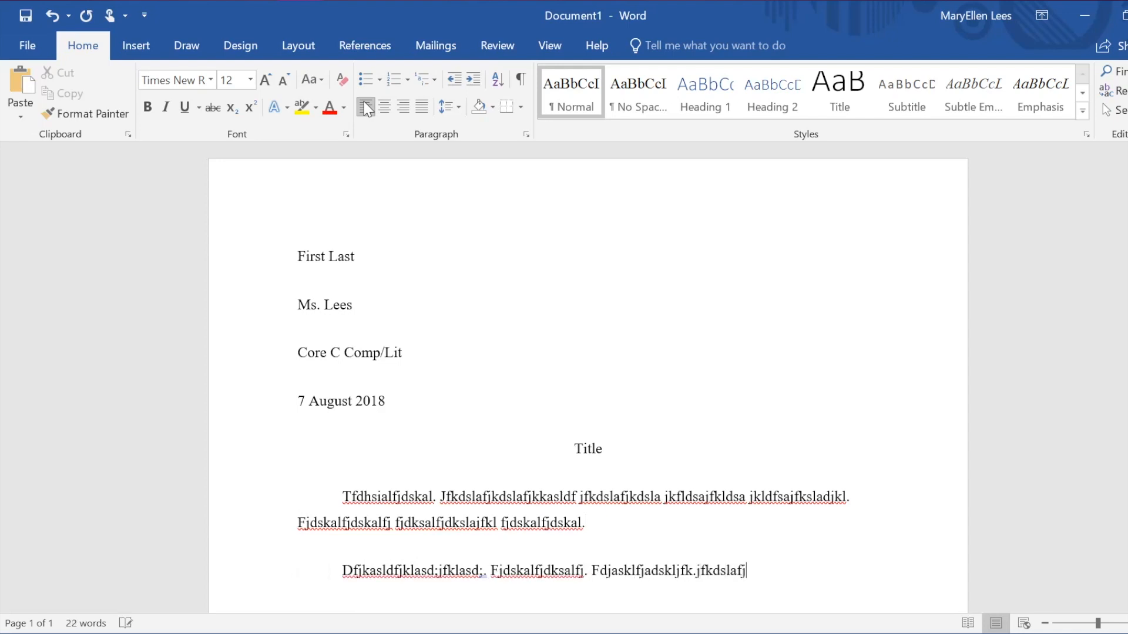
pyautogui.write('kadsljfklasdfjdsaklfjadsklfjkasd jfdksalfjkdsal')
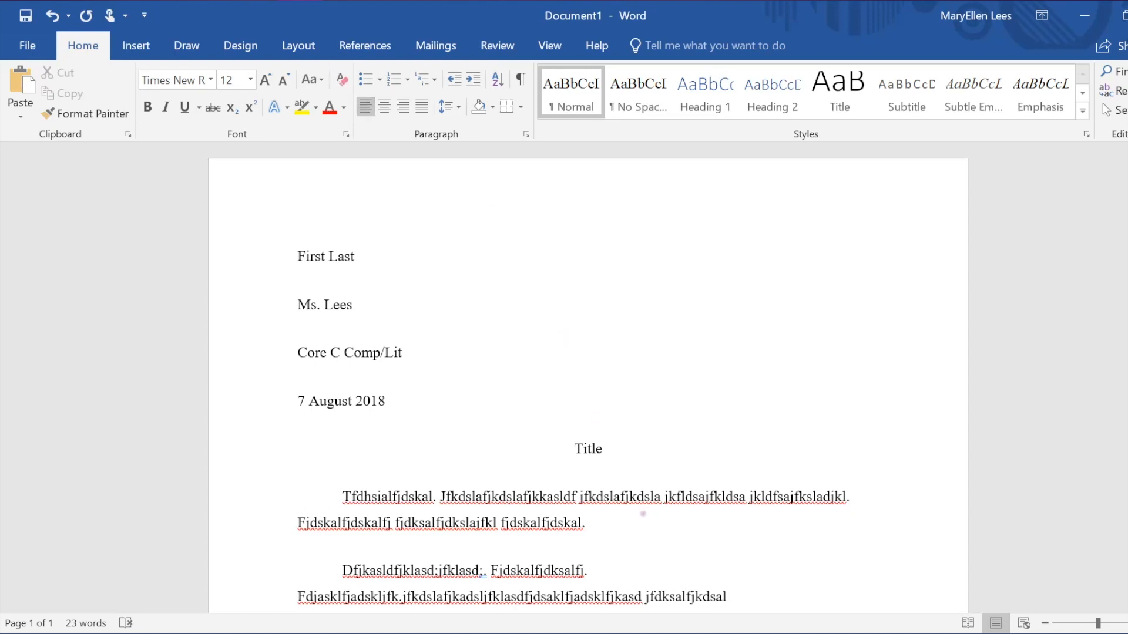
pyautogui.click(541, 598)
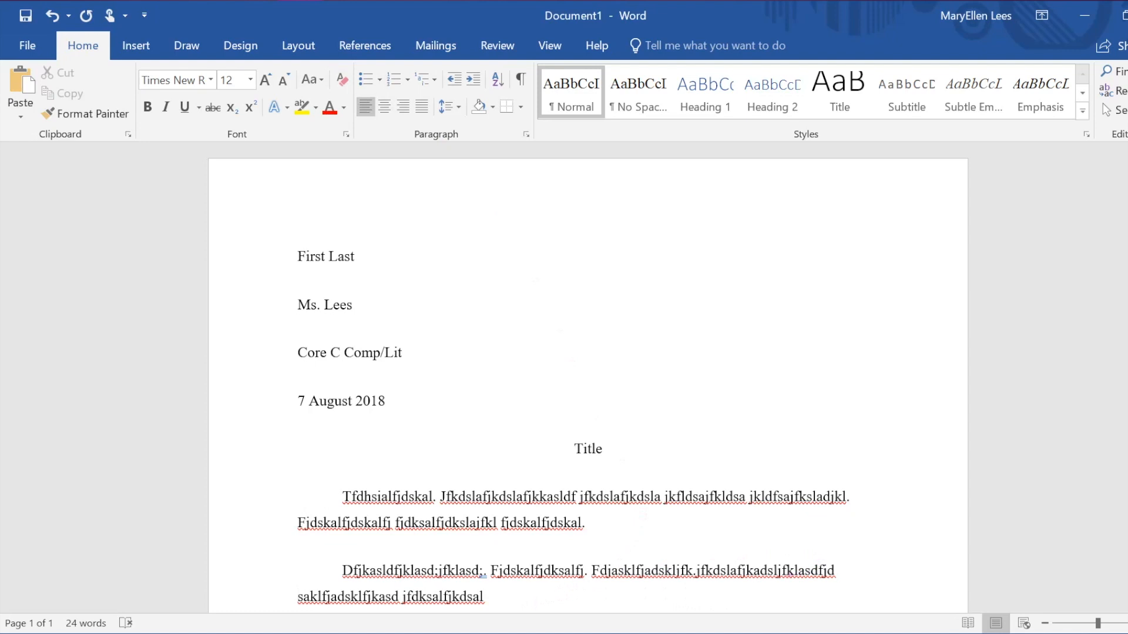
pyautogui.click(351, 596)
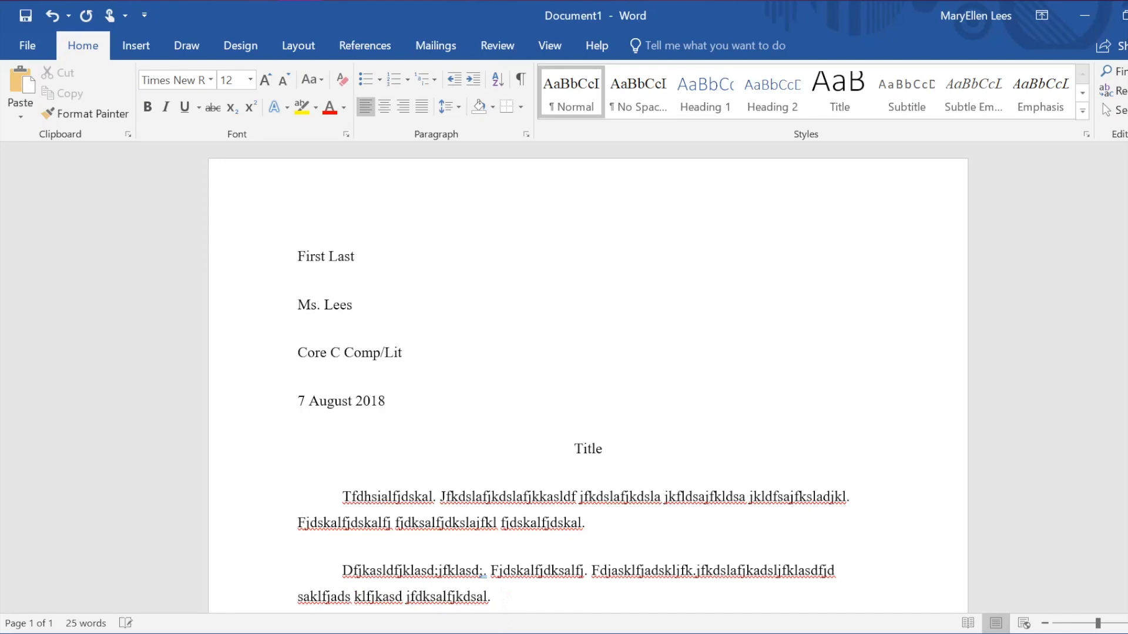
pyautogui.press('Return')
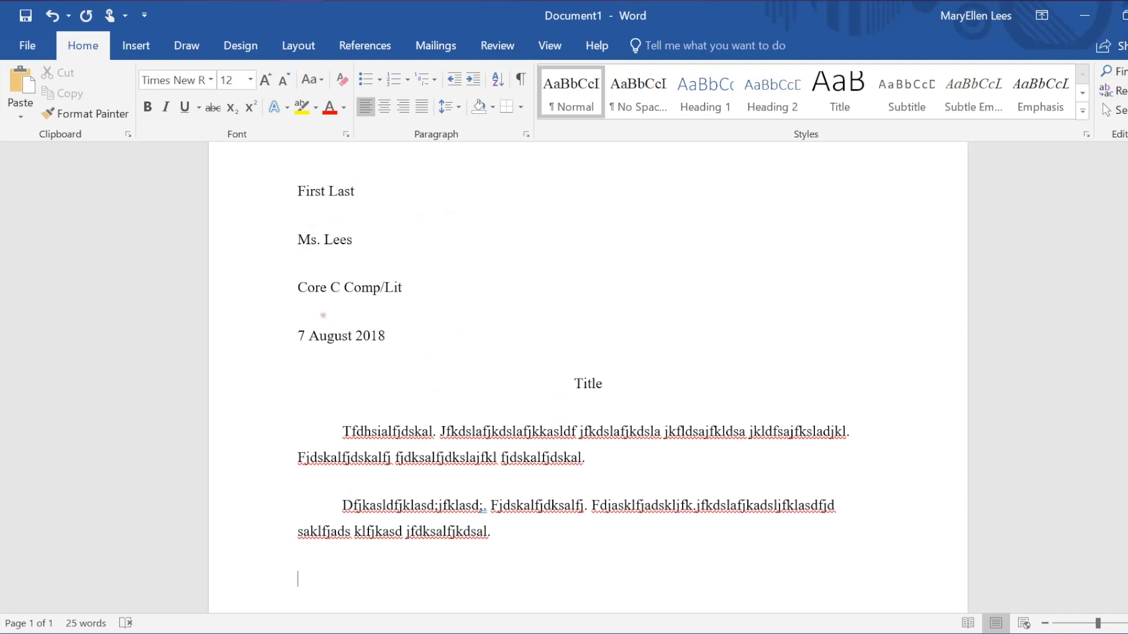
# Set all the text to double line spacing with 0 pt after and no space between paragraphs of the same style.
pyautogui.moveTo(296, 191); pyautogui.dragTo(498, 527)
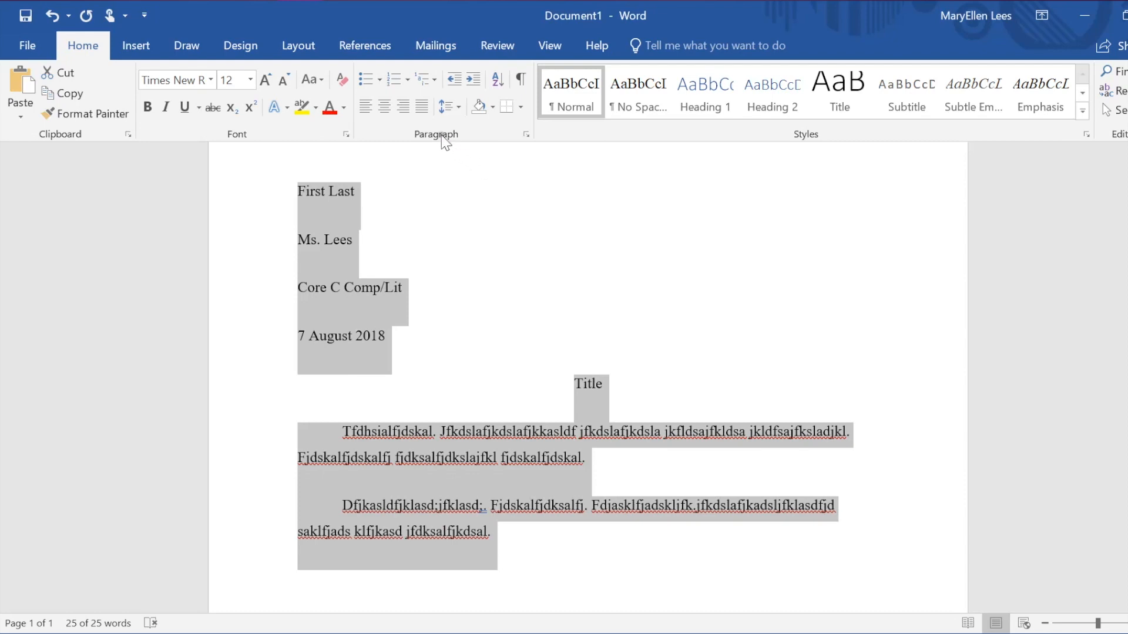
pyautogui.click(527, 136)
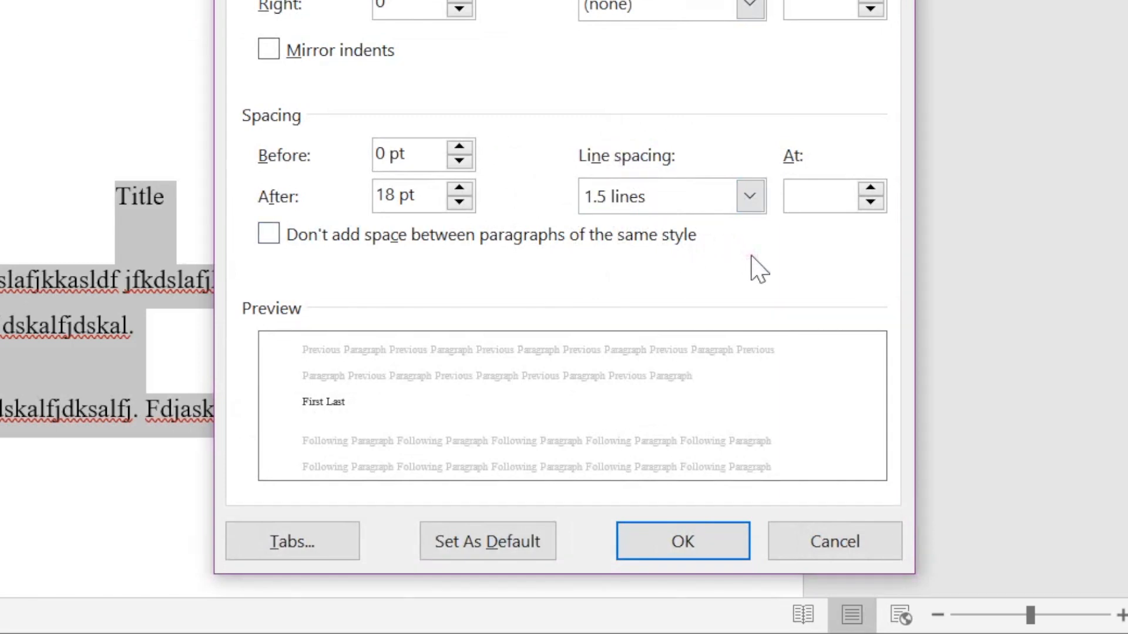
pyautogui.click(750, 196)
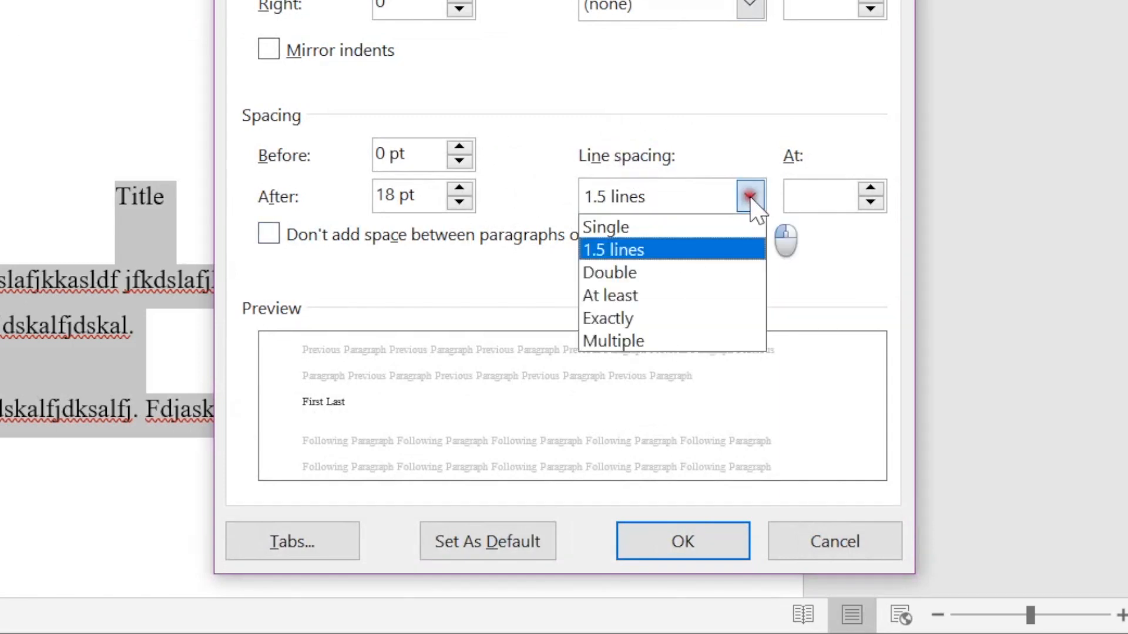
pyautogui.click(648, 273)
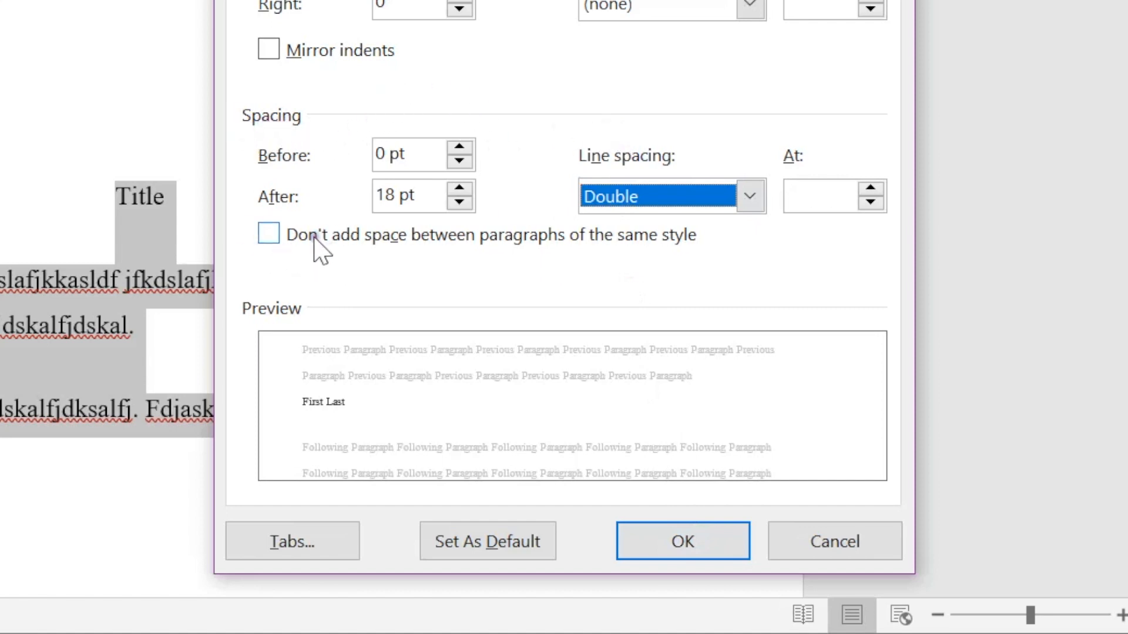
pyautogui.click(272, 235)
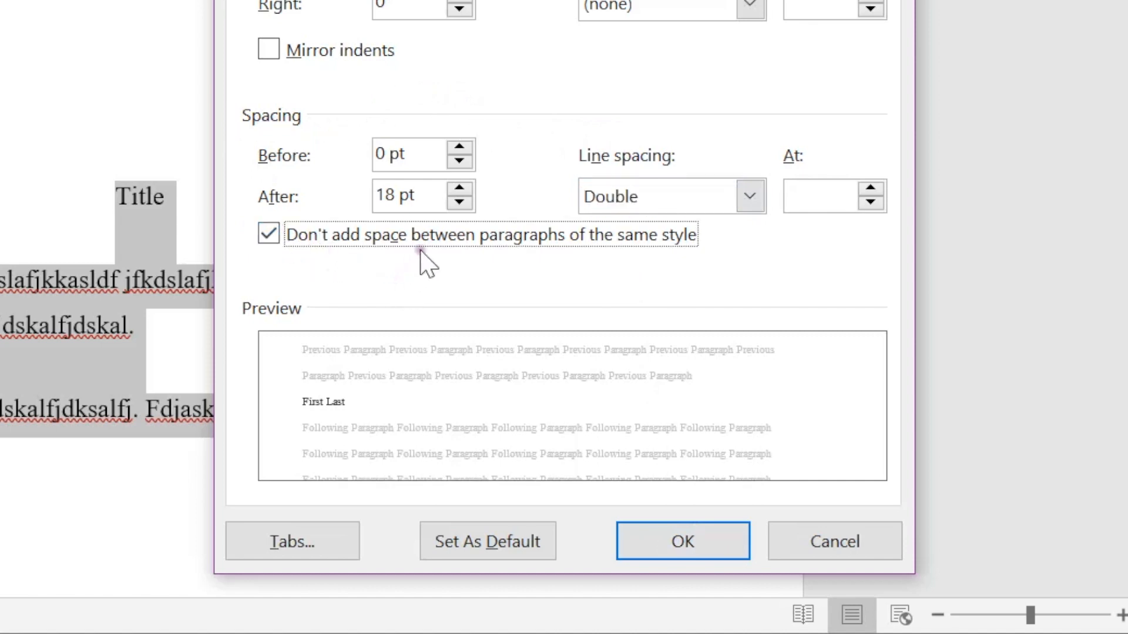
pyautogui.click(459, 202)
pyautogui.click(458, 202)
pyautogui.click(459, 202)
pyautogui.click(459, 202)
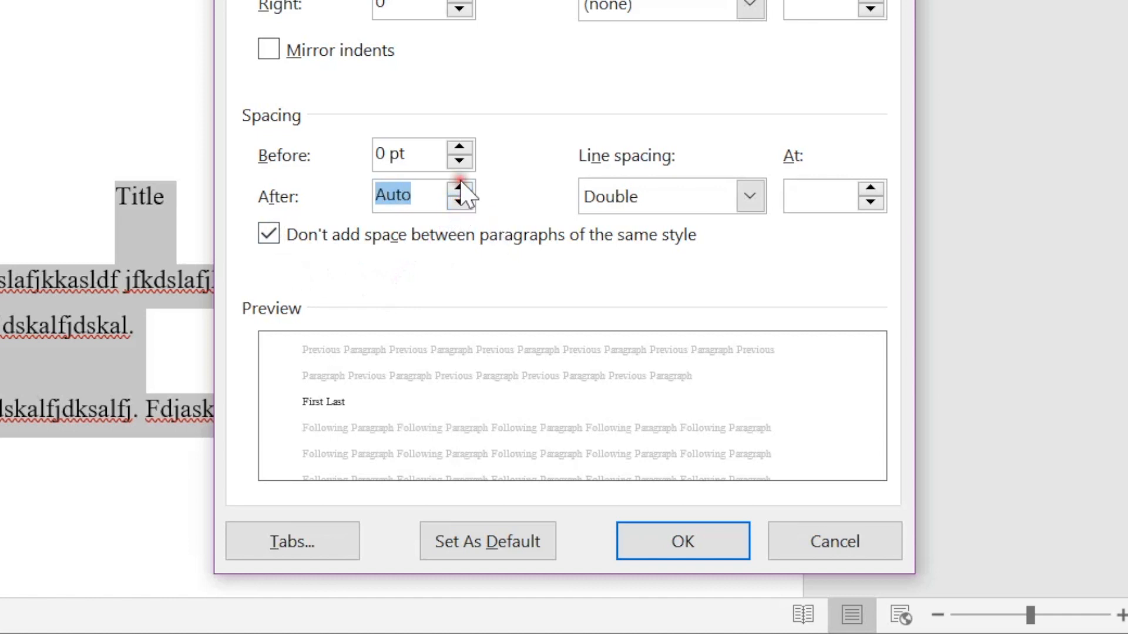
pyautogui.click(459, 188)
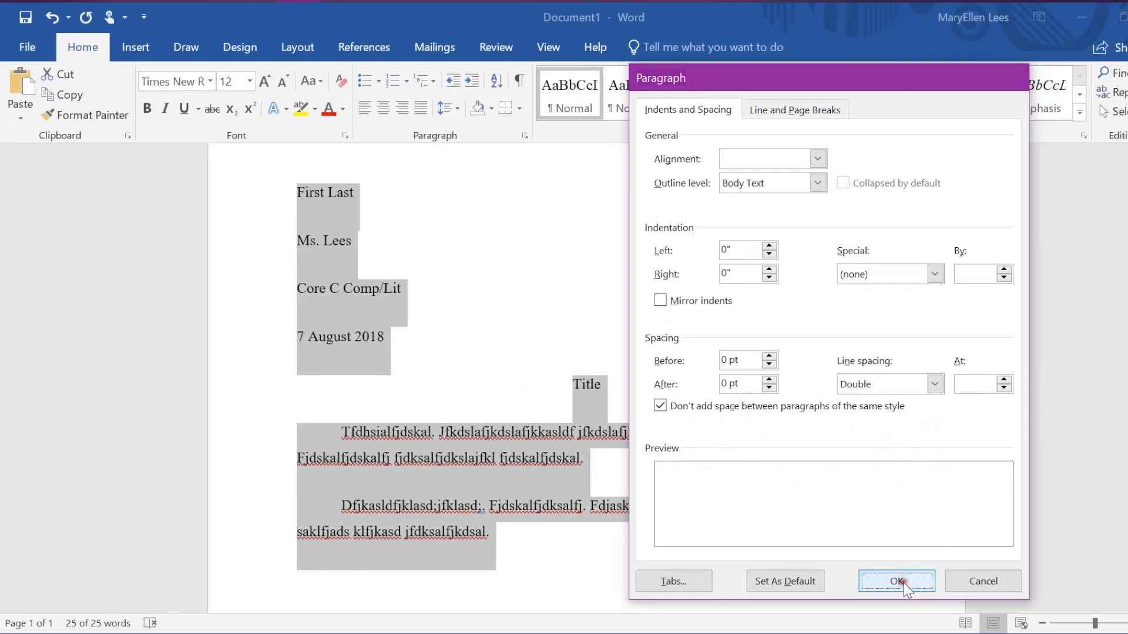
pyautogui.click(885, 579)
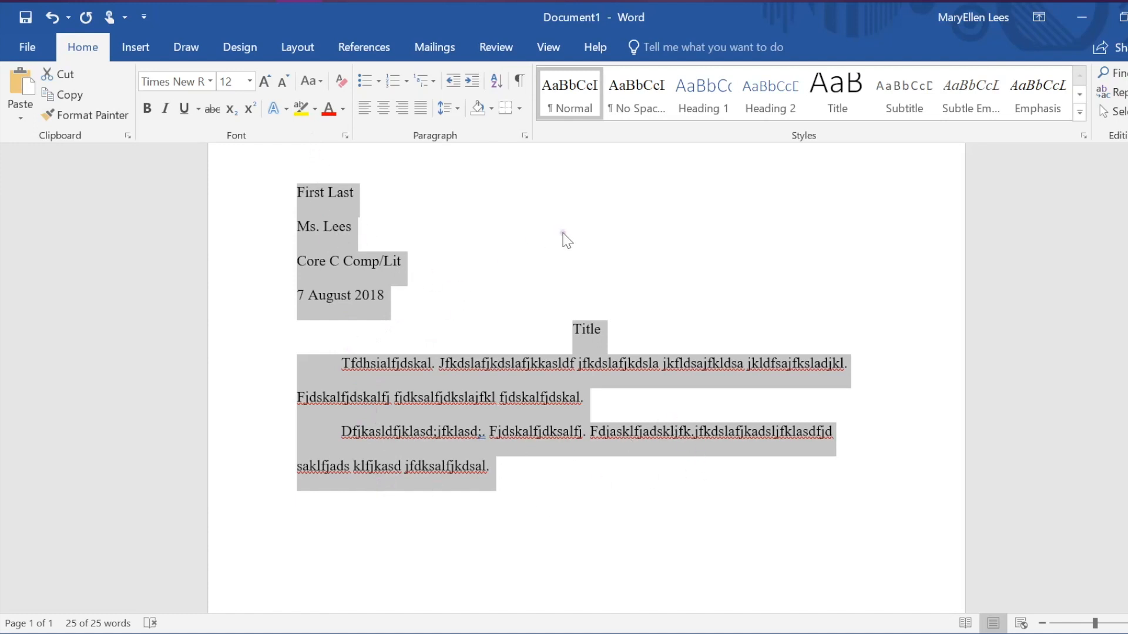
# Make the current paragraph settings the default for all documents based on the Normal template.
pyautogui.click(521, 473)
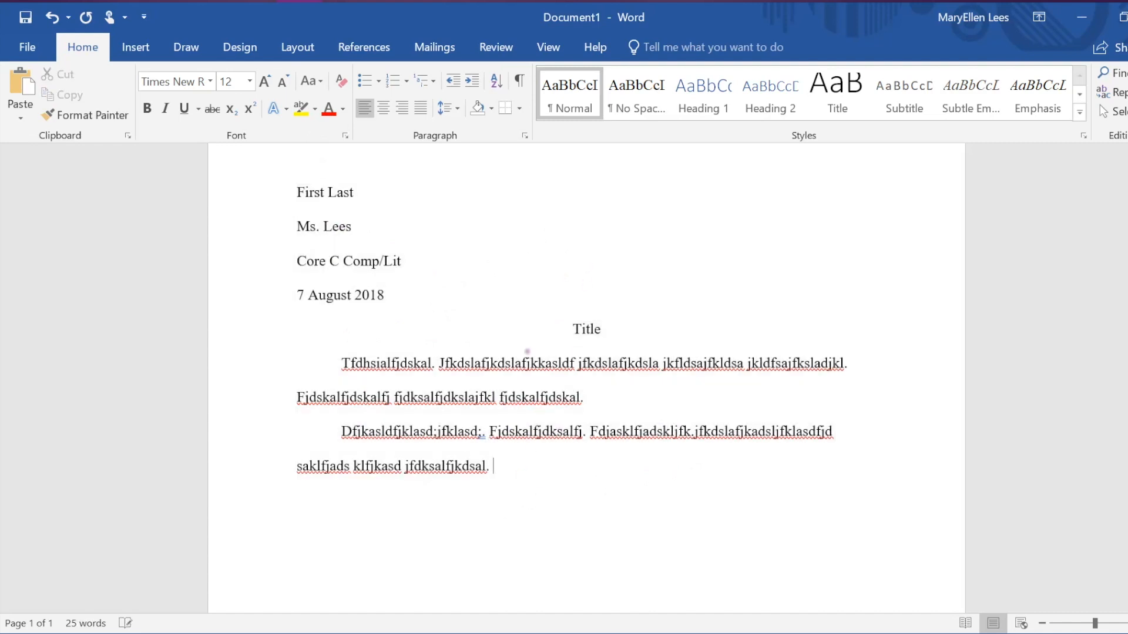
pyautogui.click(525, 137)
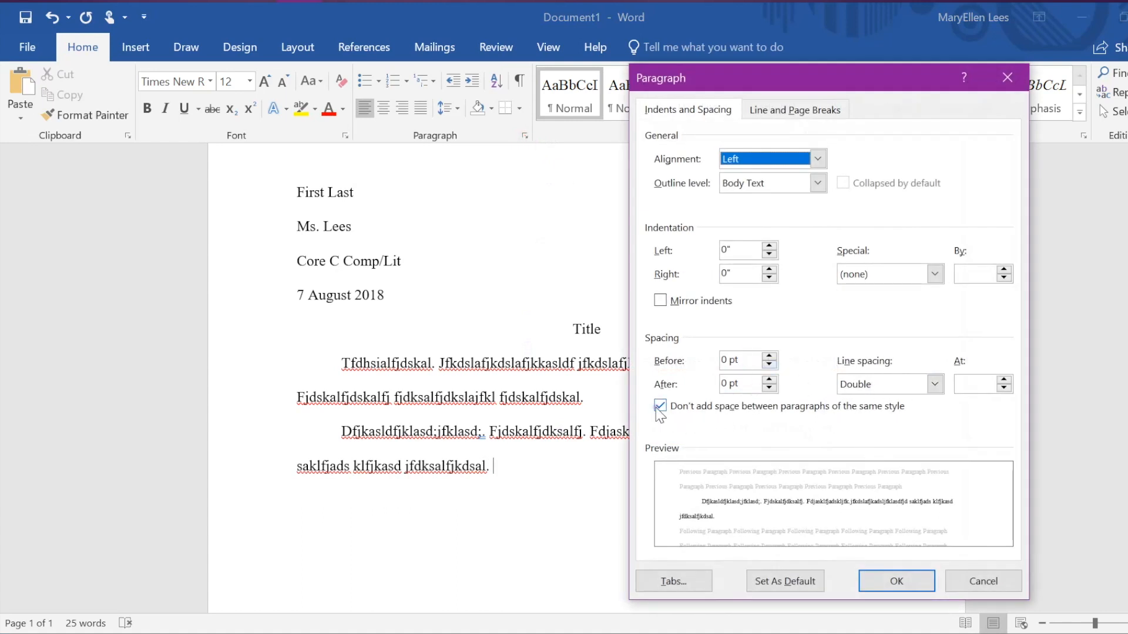
pyautogui.click(771, 580)
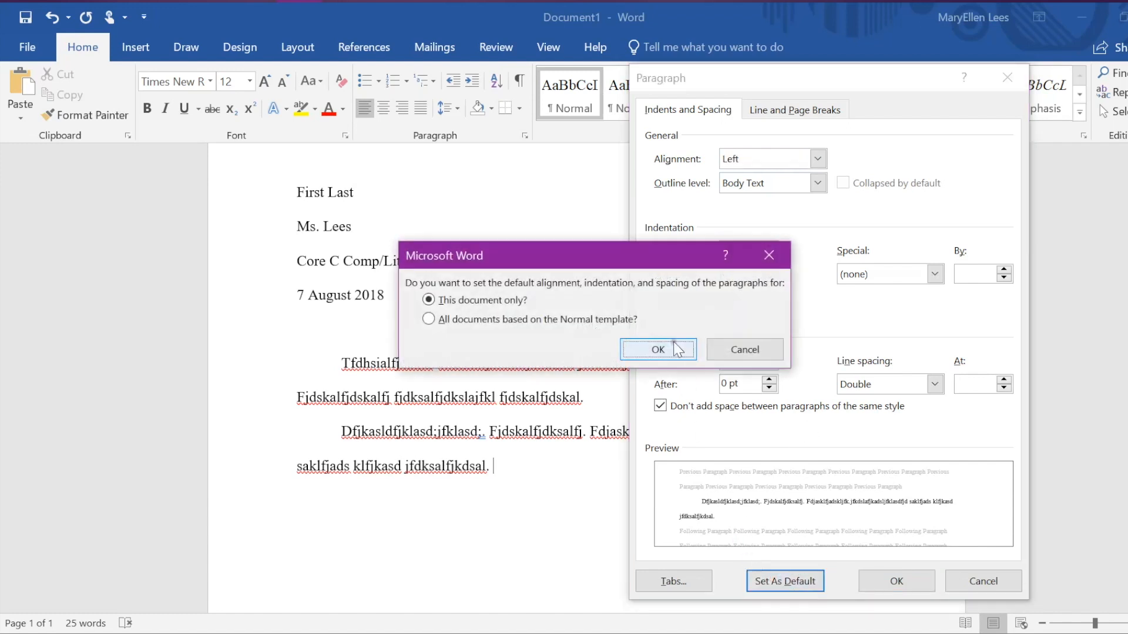
pyautogui.click(430, 320)
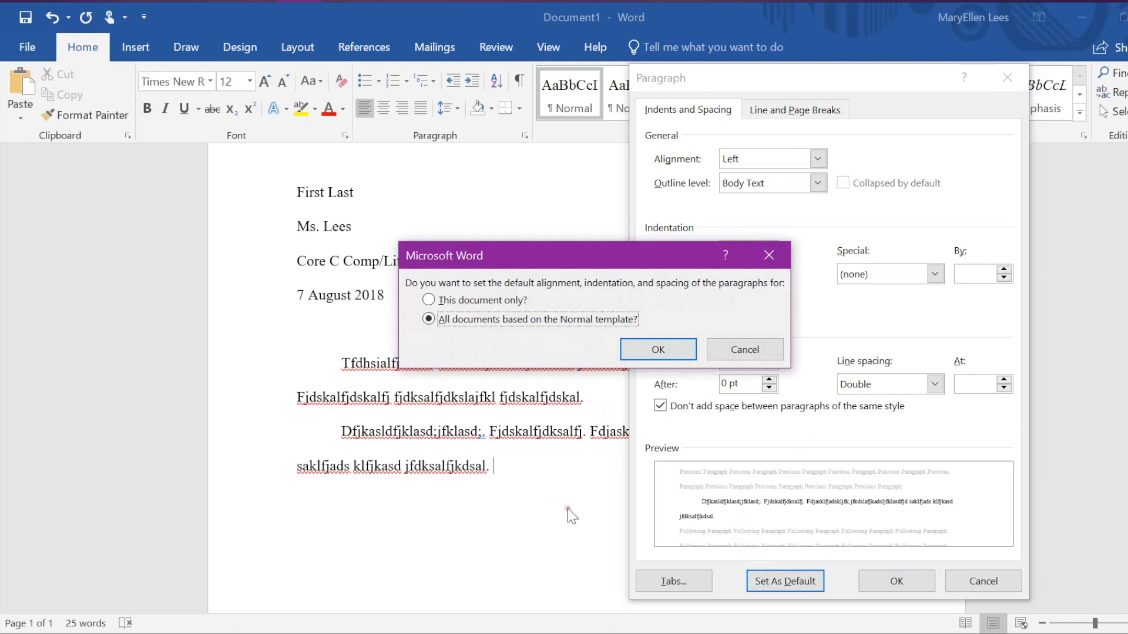
pyautogui.click(647, 350)
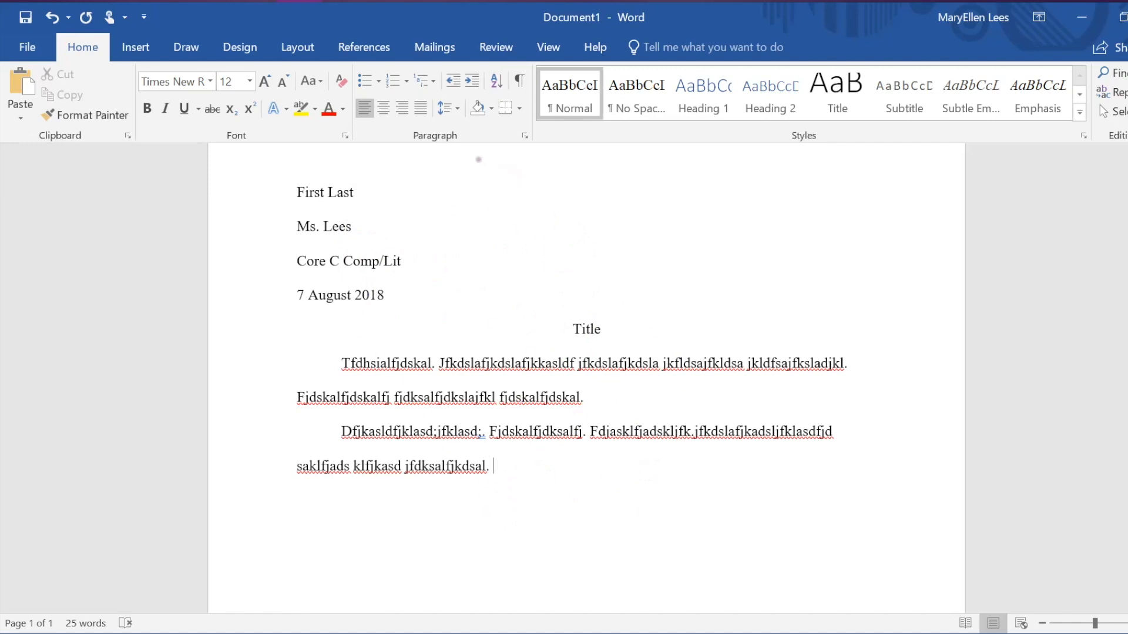
pyautogui.click(524, 138)
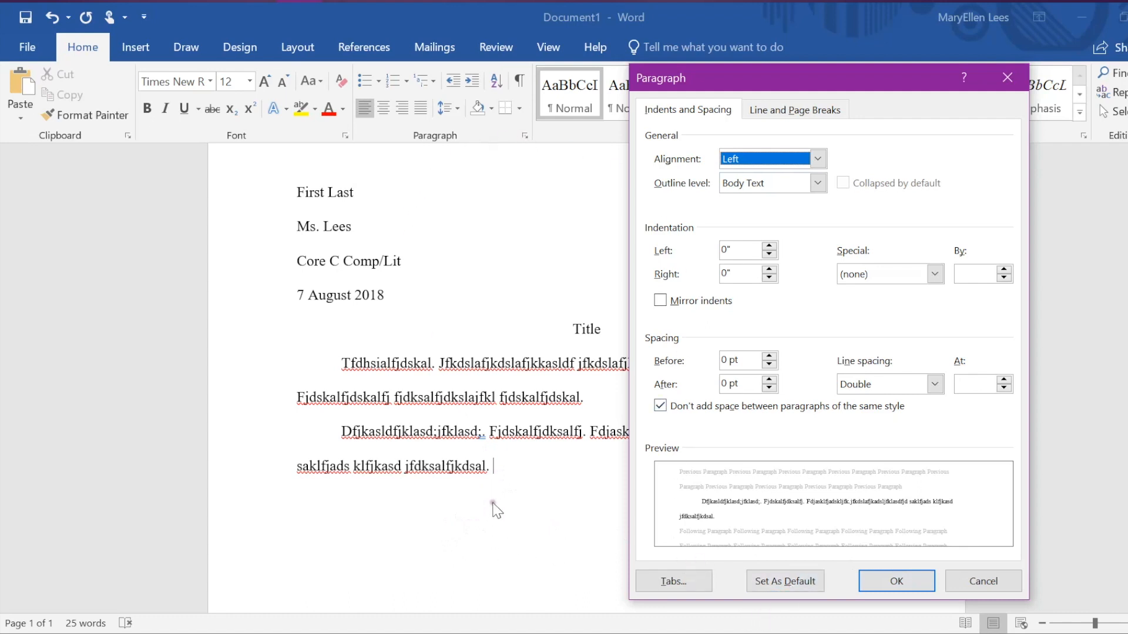
pyautogui.press('Escape')
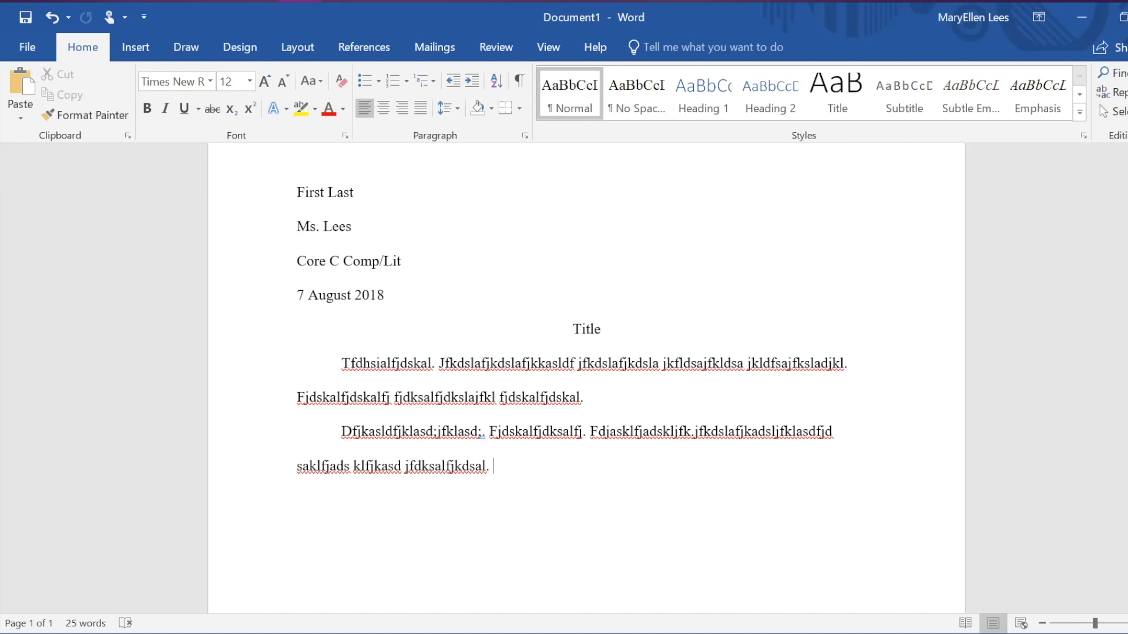
# Add a Plain Number 3 page number at the top of the page and enter the author's last name before it.
pyautogui.scroll(2, 597, 501)
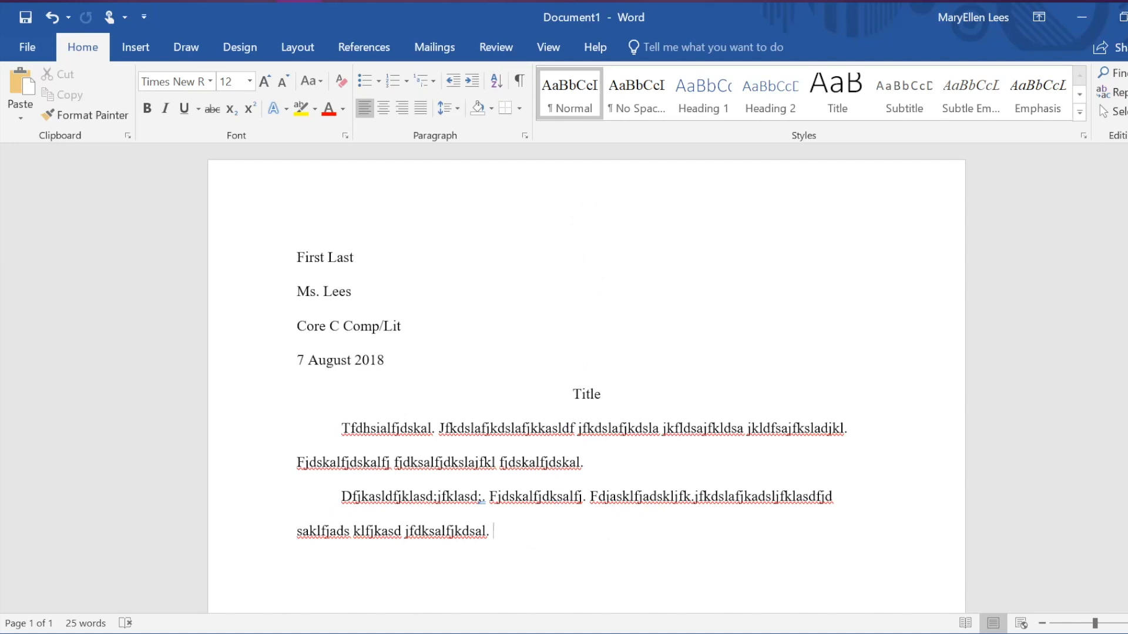
pyautogui.doubleClick(607, 200)
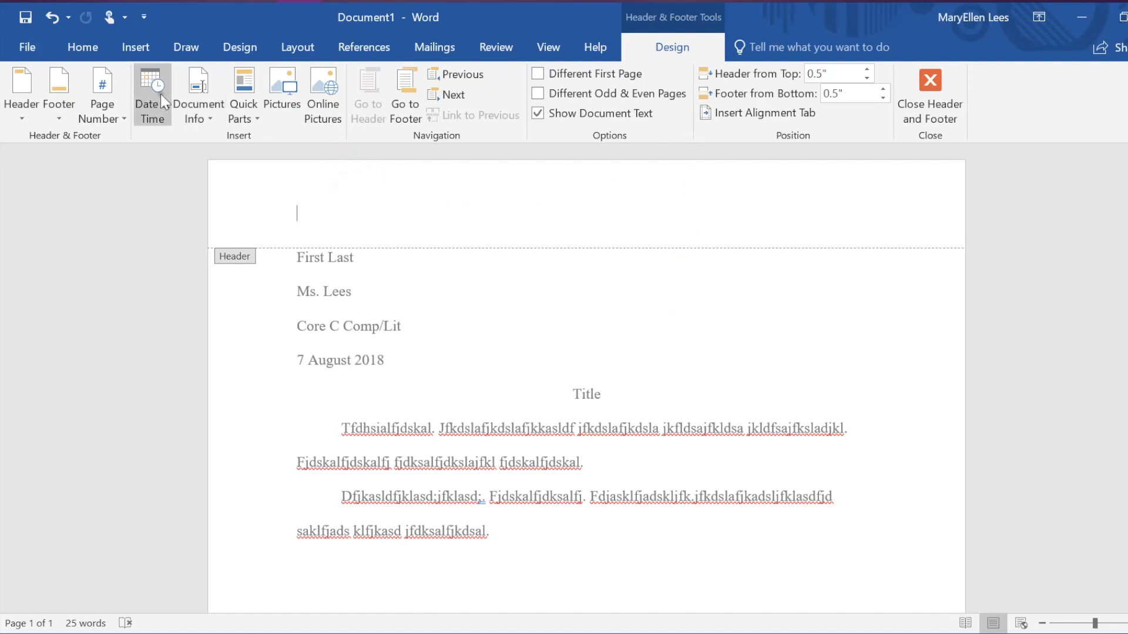
pyautogui.click(103, 91)
pyautogui.moveTo(117, 145)
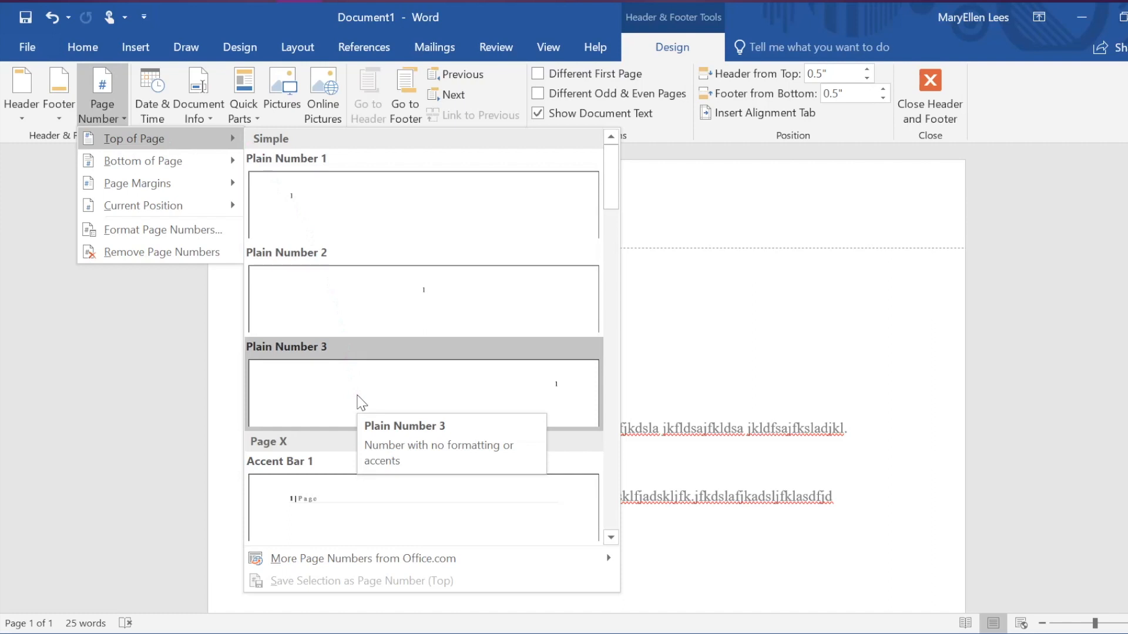
pyautogui.click(470, 383)
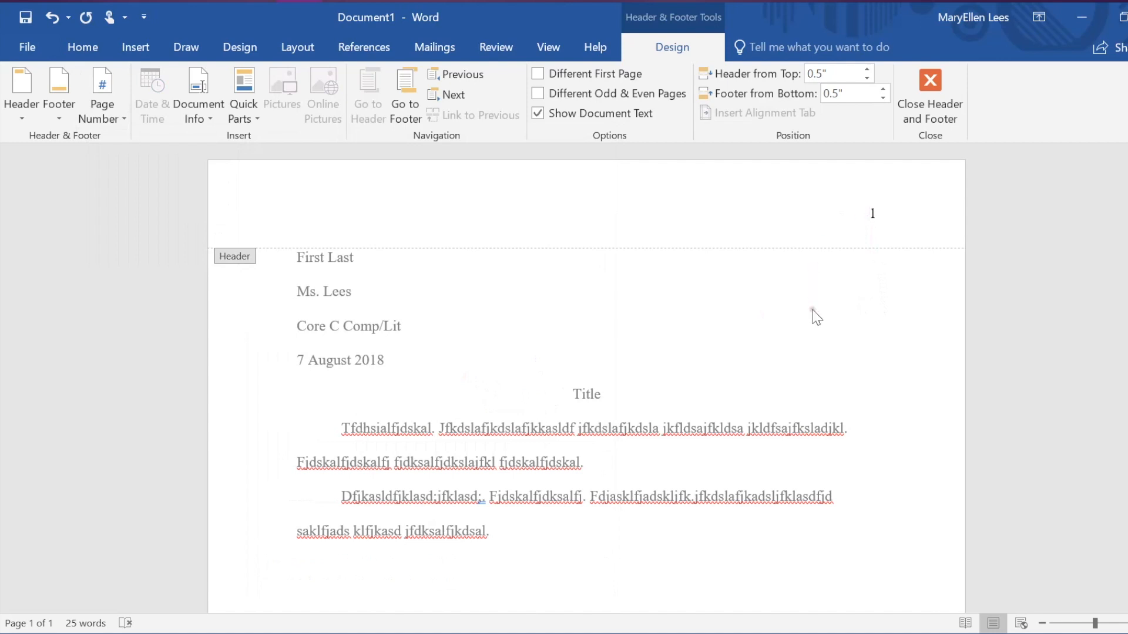
pyautogui.write('Lees')
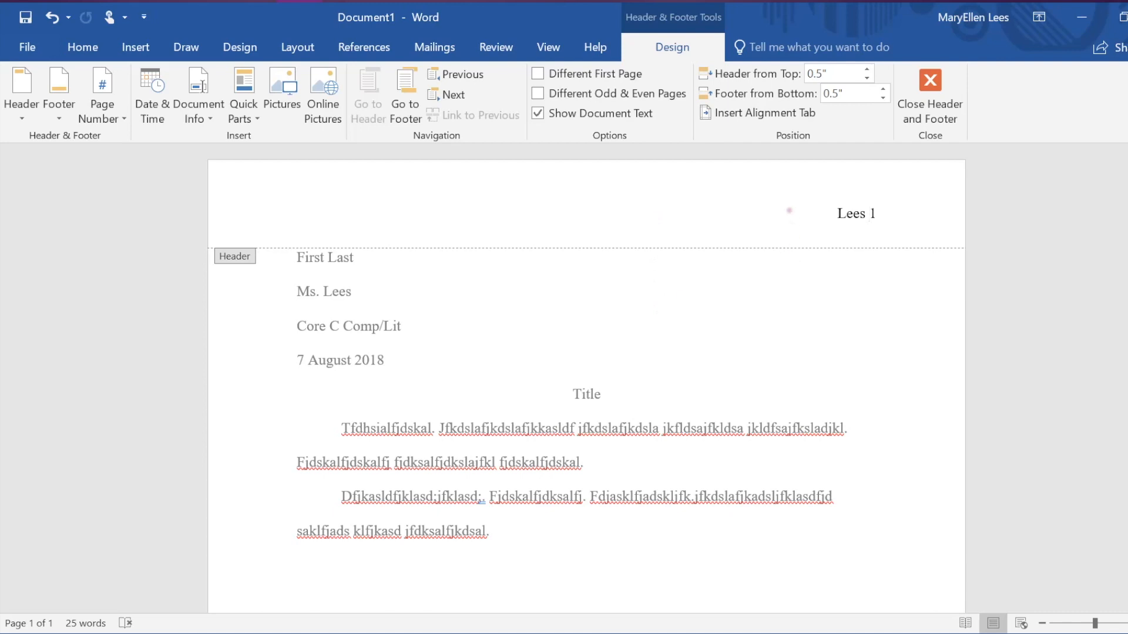
# Check the font and size of the header's last name and page number, and return to the document body.
pyautogui.click(844, 214)
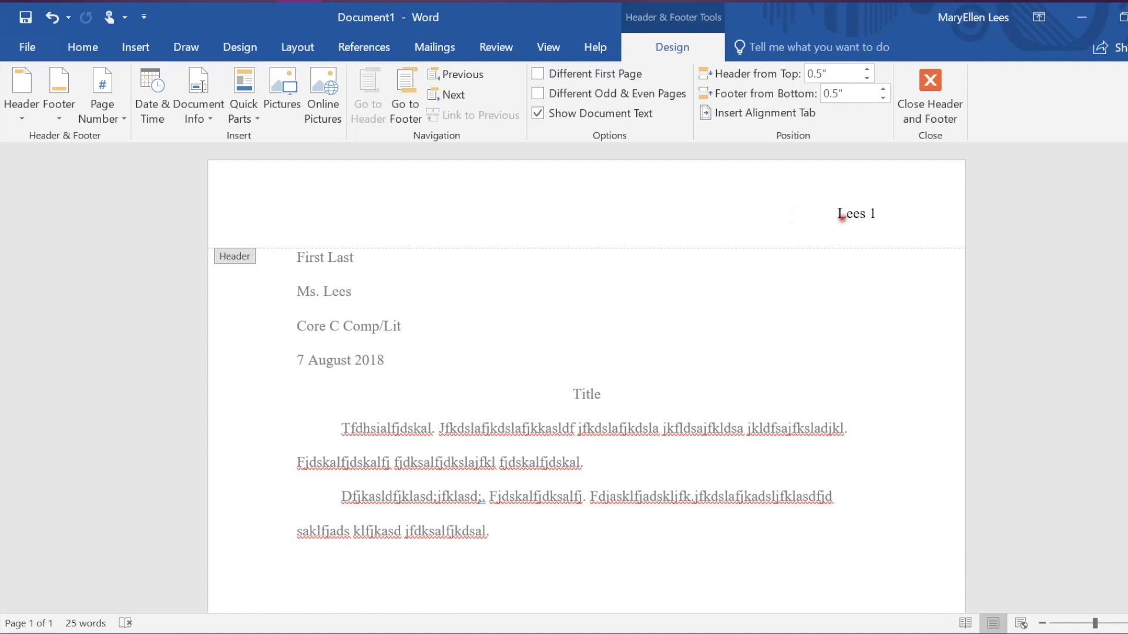
pyautogui.click(83, 48)
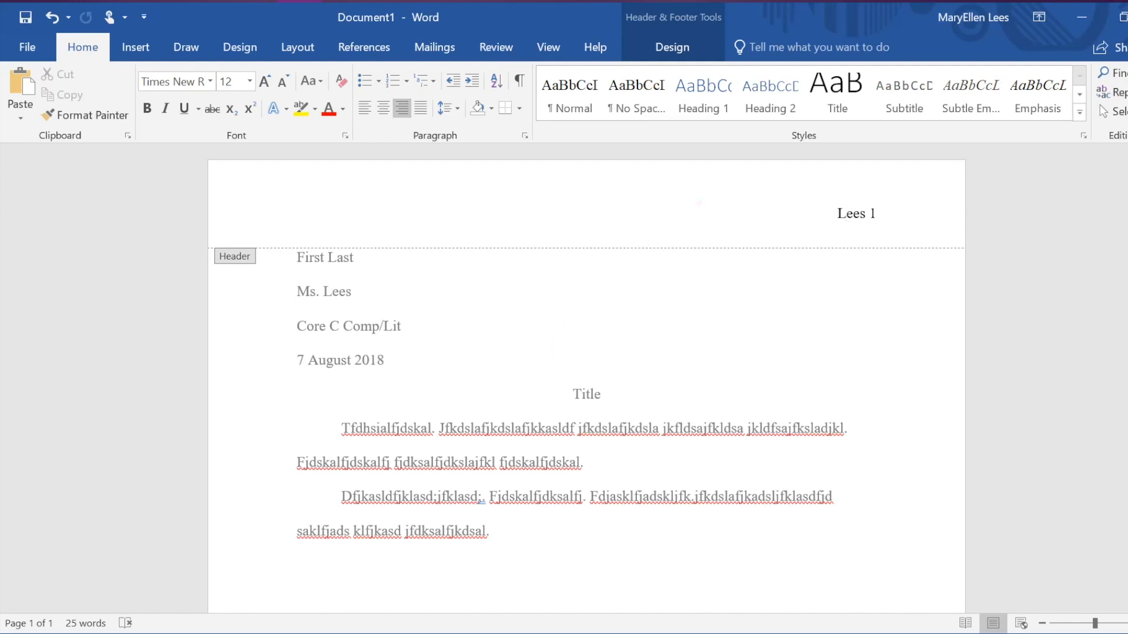
pyautogui.doubleClick(699, 203)
pyautogui.click(685, 219)
pyautogui.moveTo(837, 212); pyautogui.dragTo(877, 211)
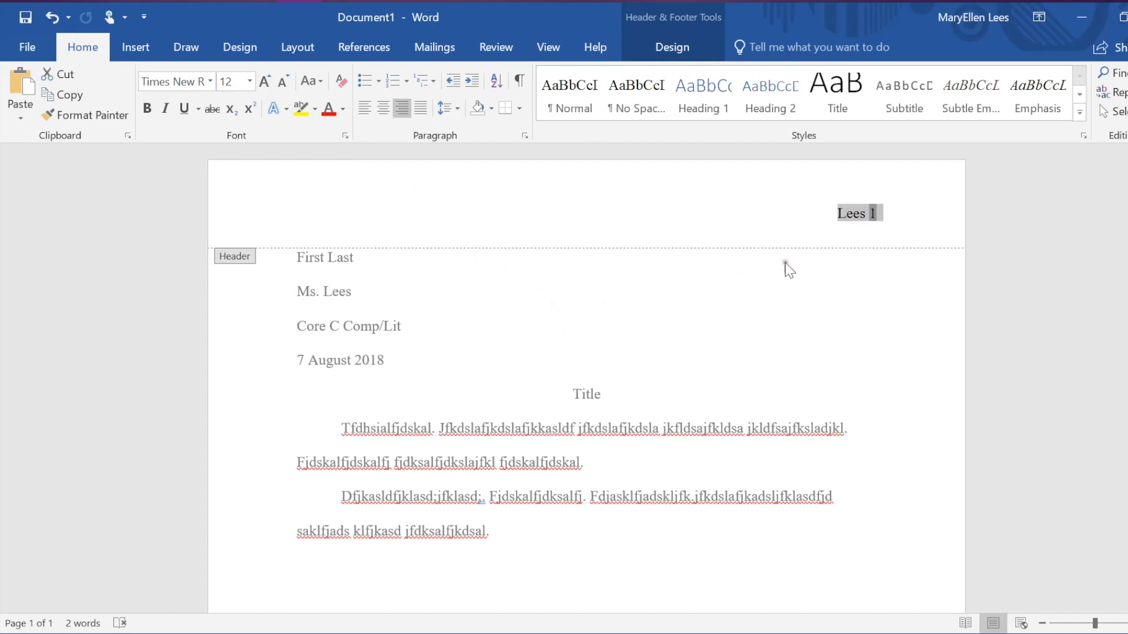
pyautogui.doubleClick(729, 312)
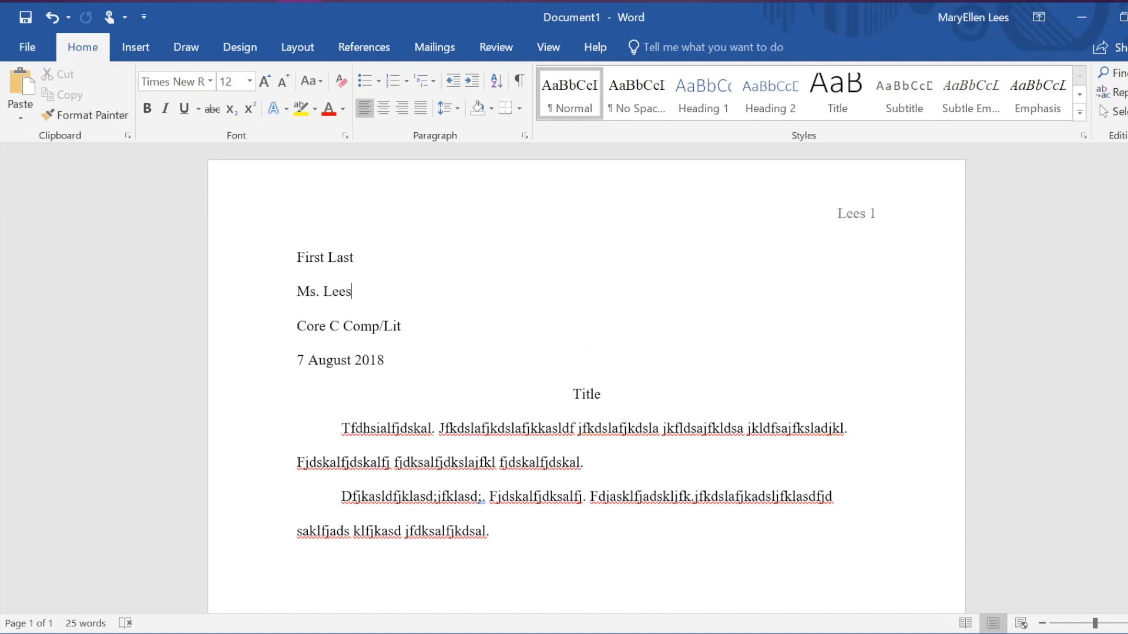
# Start a new line after the last body paragraph and insert a page break there.
pyautogui.click(499, 530)
pyautogui.press('Return')
pyautogui.click(136, 48)
pyautogui.click(54, 115)
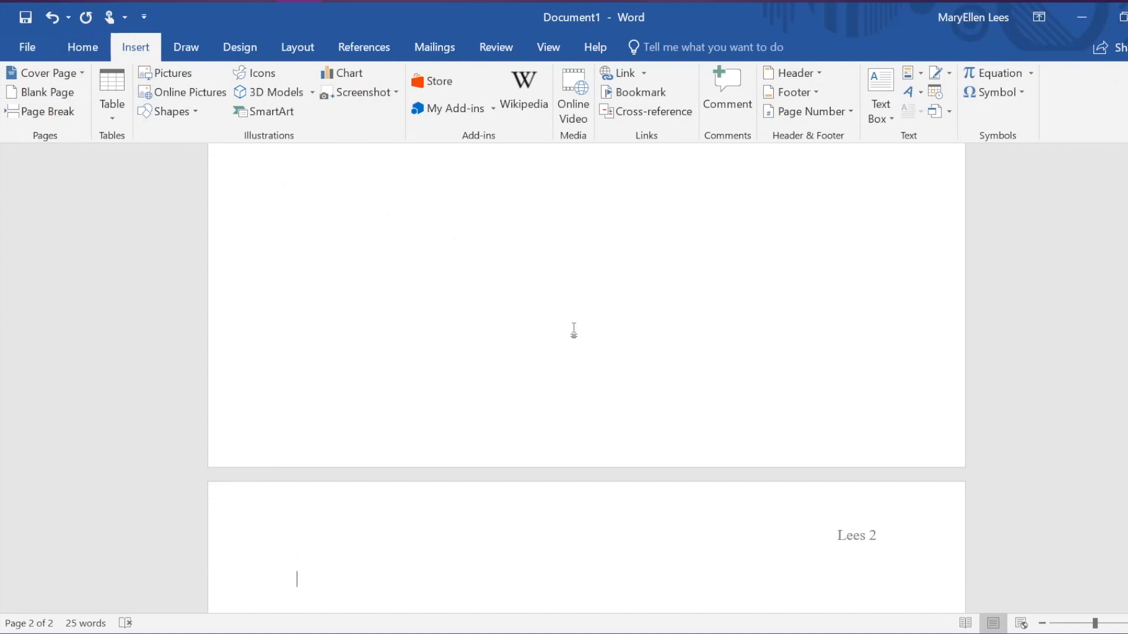
# Add the centered heading "Works Cited" on the first line of the second page.
pyautogui.scroll(10, 574, 331)
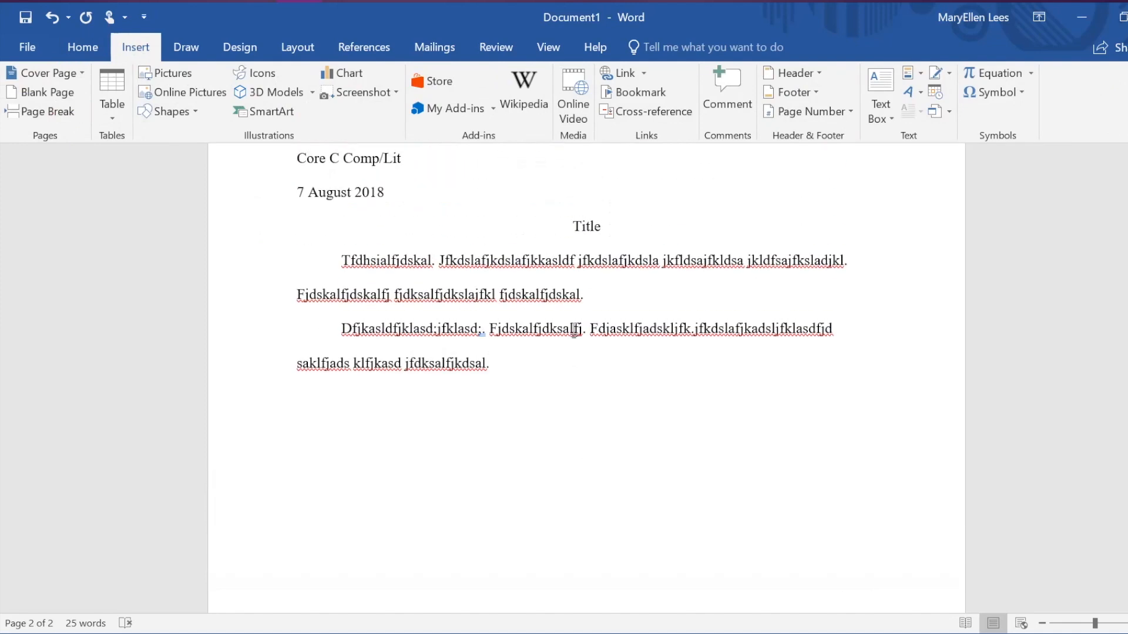
pyautogui.scroll(4, 574, 330)
pyautogui.scroll(-4, 574, 331)
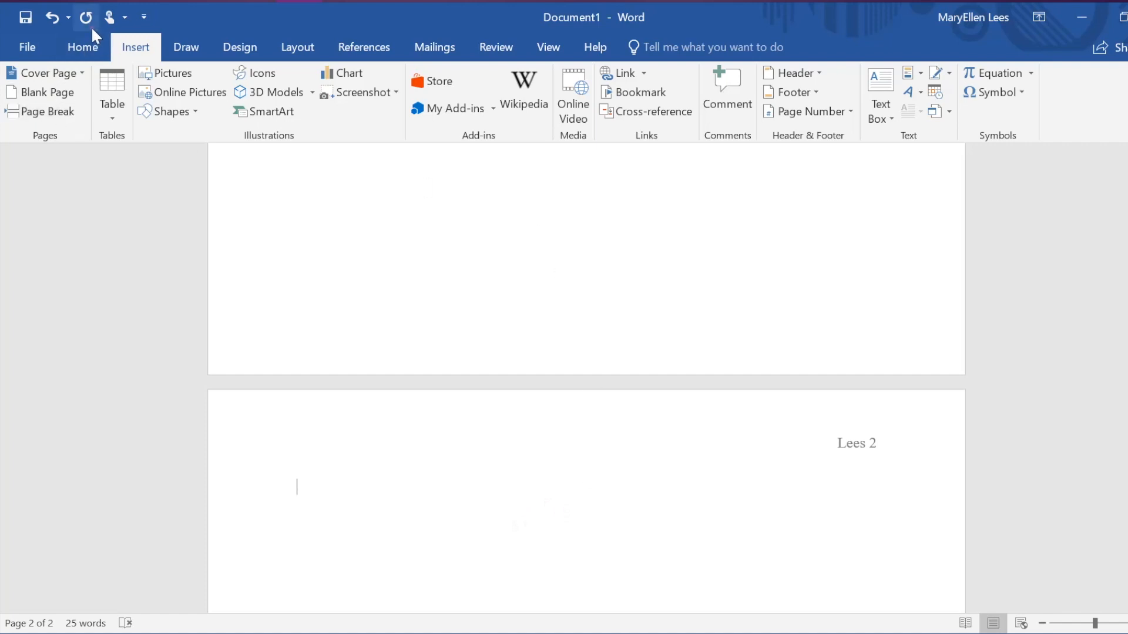
pyautogui.click(90, 46)
pyautogui.click(385, 110)
pyautogui.write('Work')
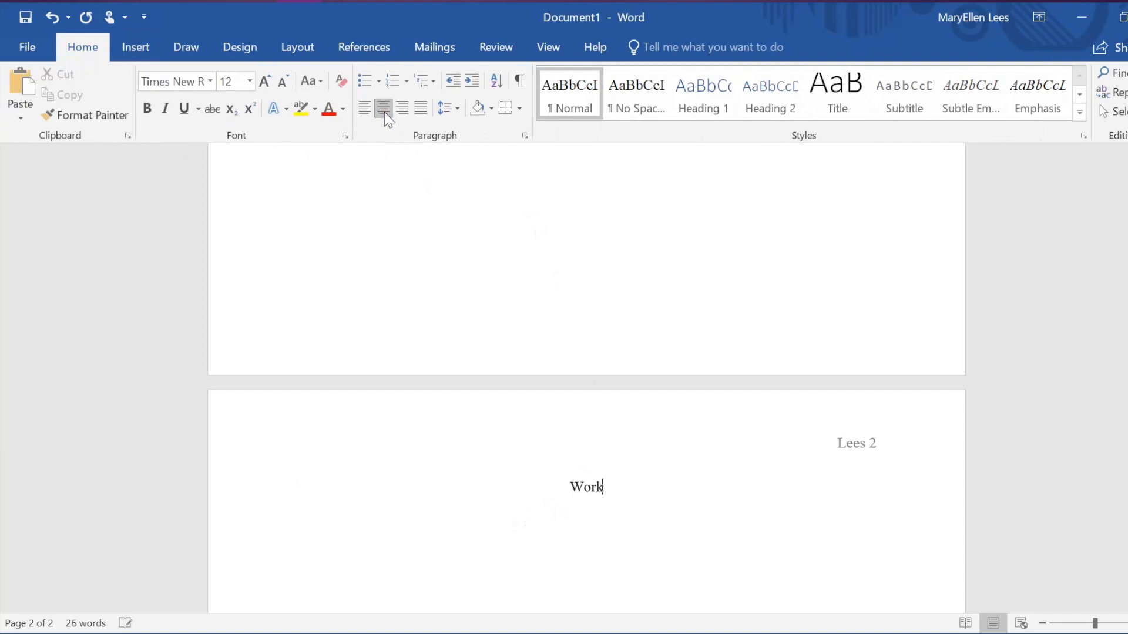
pyautogui.write('s Cited')
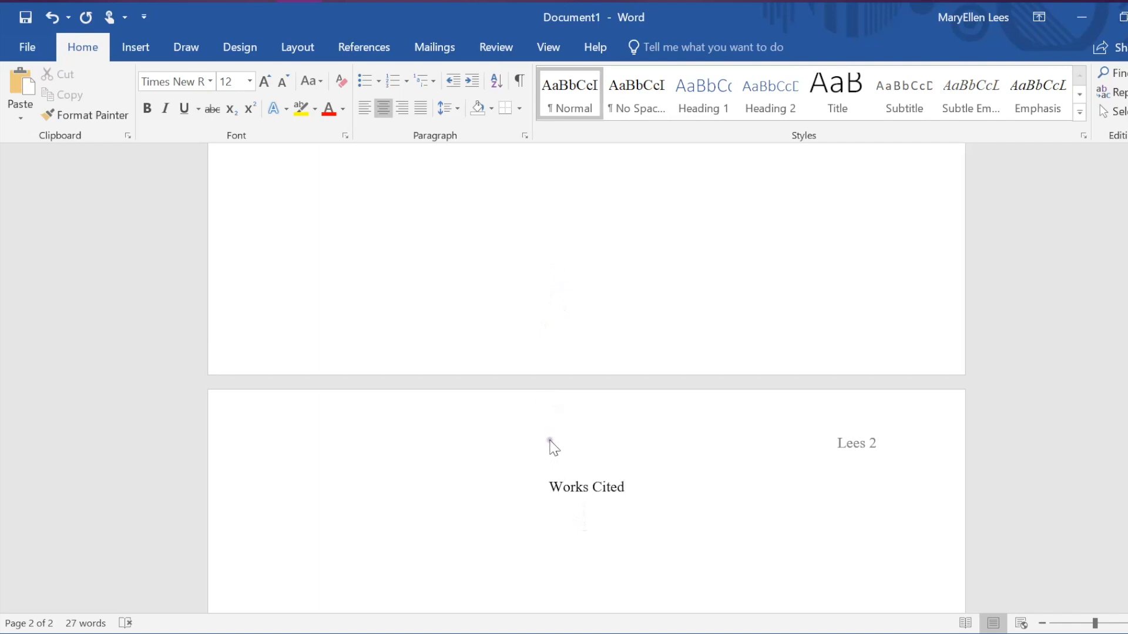
# Examine where the body text ends on the first page and how the Works Cited page follows it.
pyautogui.click(550, 487)
pyautogui.scroll(3, 587, 212)
pyautogui.click(586, 212)
pyautogui.scroll(4, 445, 352)
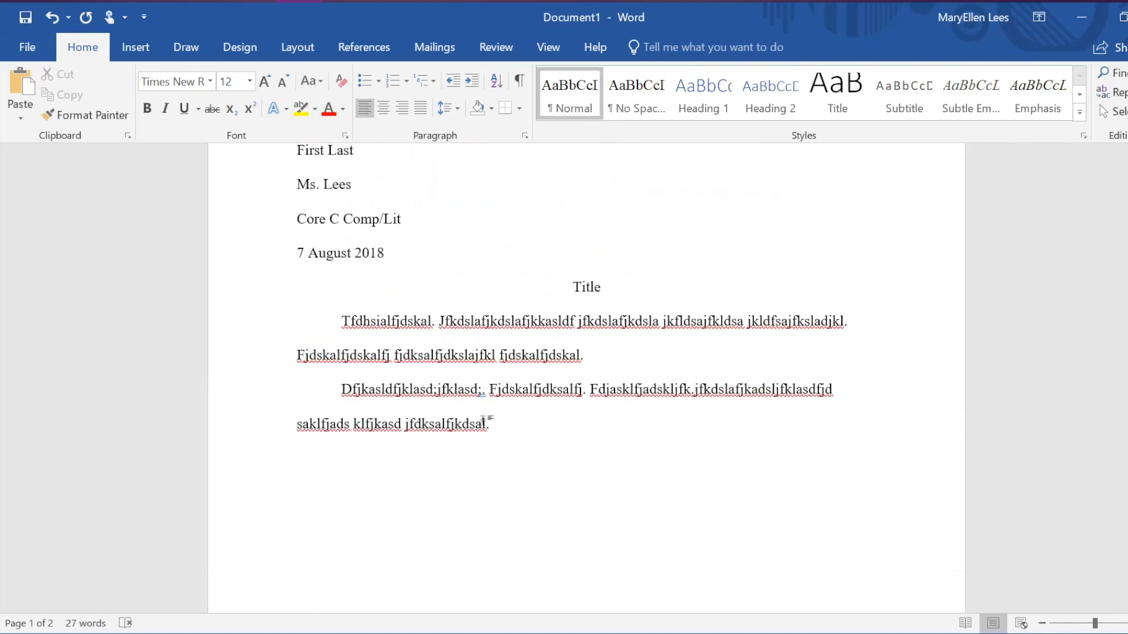
pyautogui.scroll(-9, 540, 428)
pyautogui.scroll(-6, 539, 428)
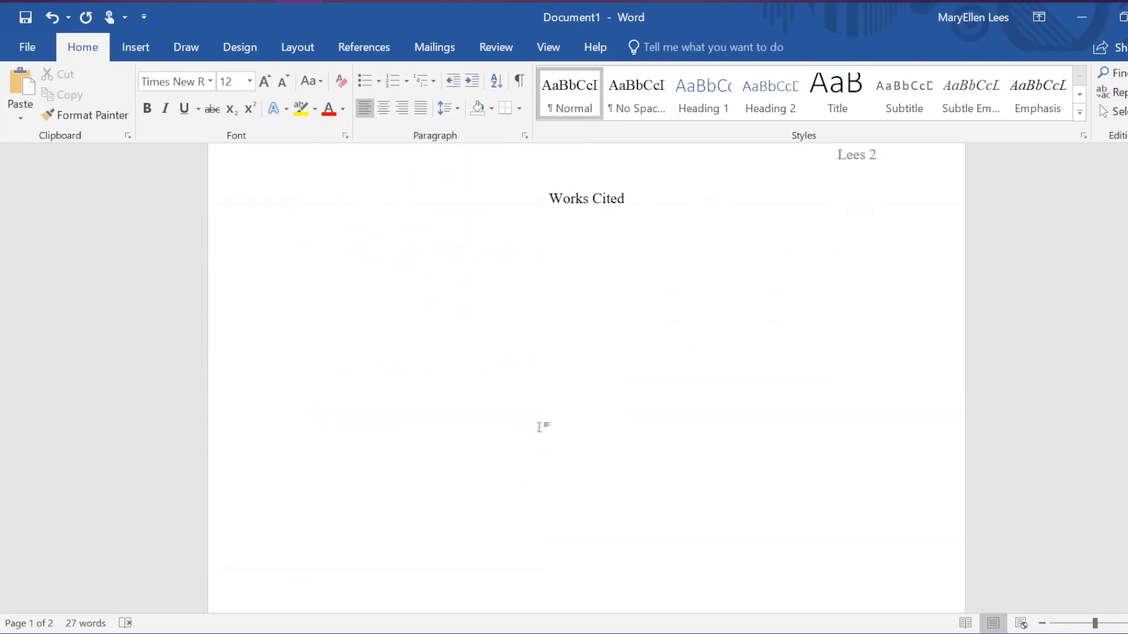
pyautogui.scroll(2, 539, 428)
pyautogui.scroll(1, 538, 428)
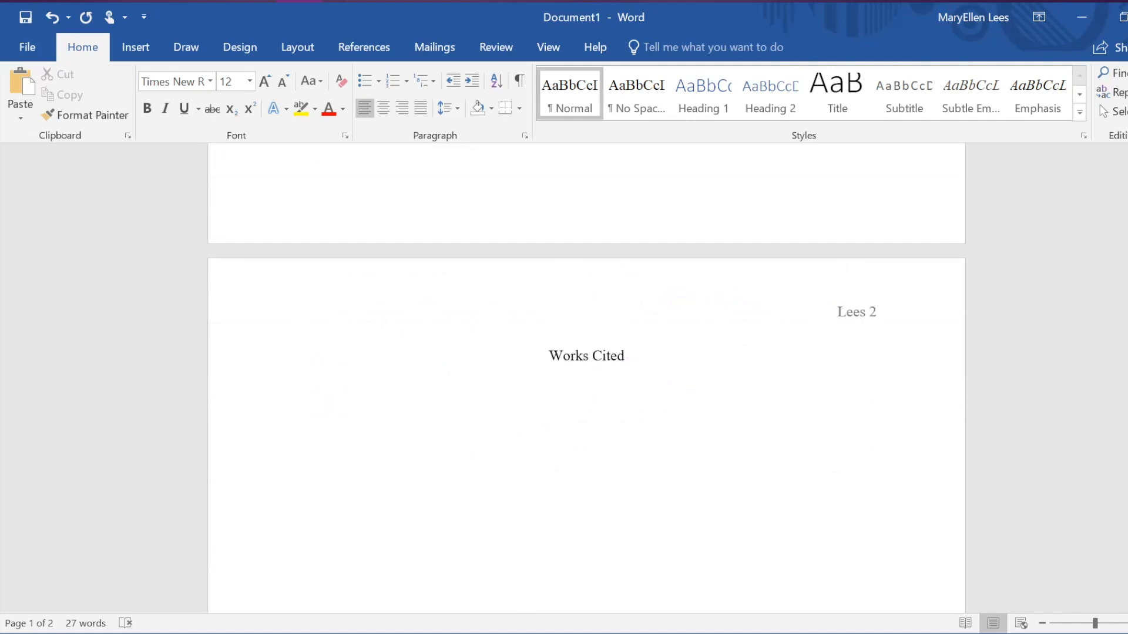
# Start a left-aligned line below the "Works Cited" heading and give it a hanging indent of 0.5".
pyautogui.click(626, 355)
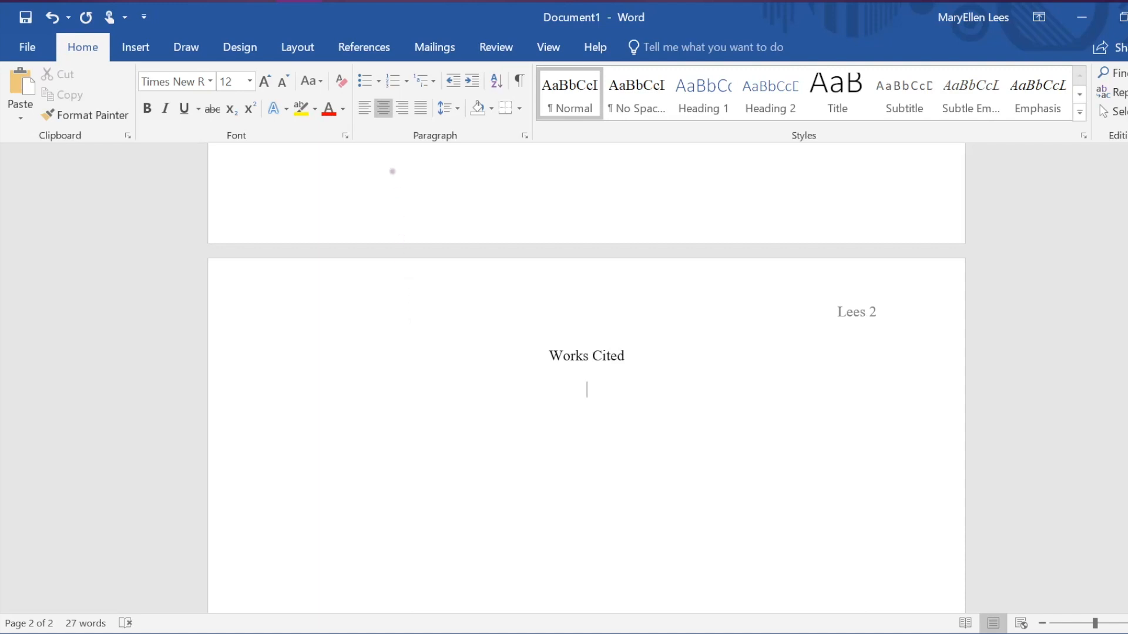
pyautogui.click(363, 109)
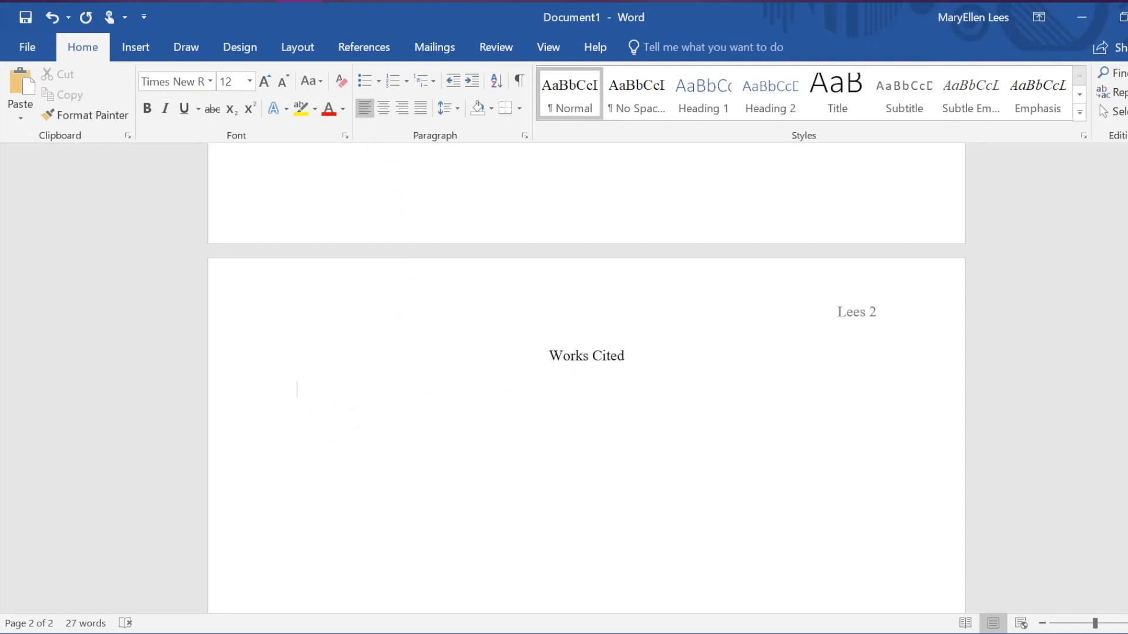
pyautogui.click(522, 138)
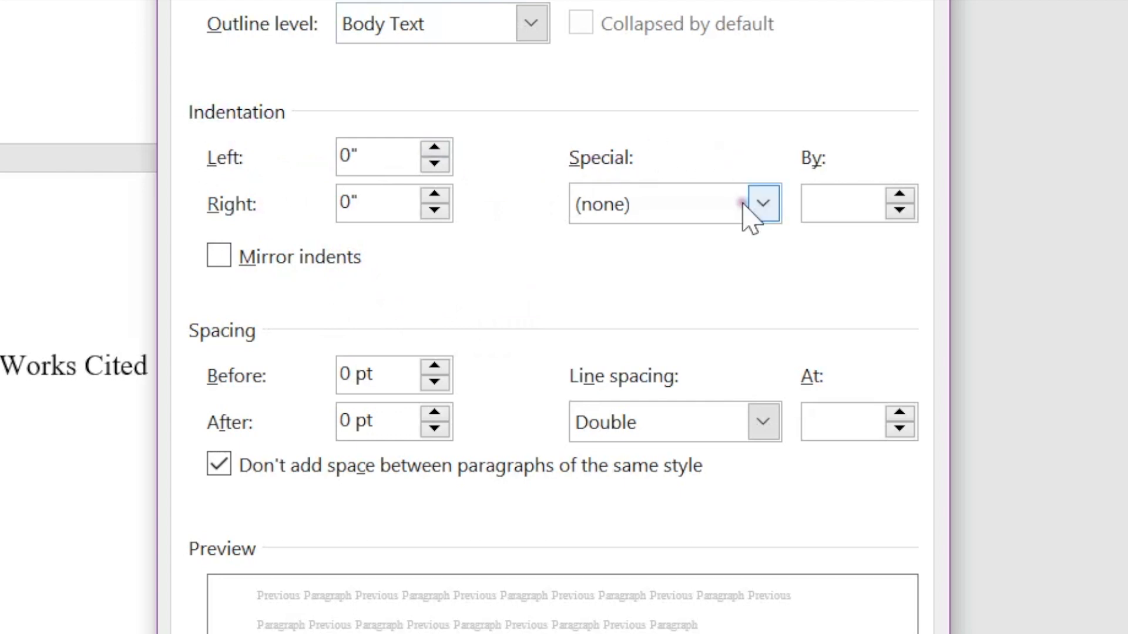
pyautogui.click(766, 203)
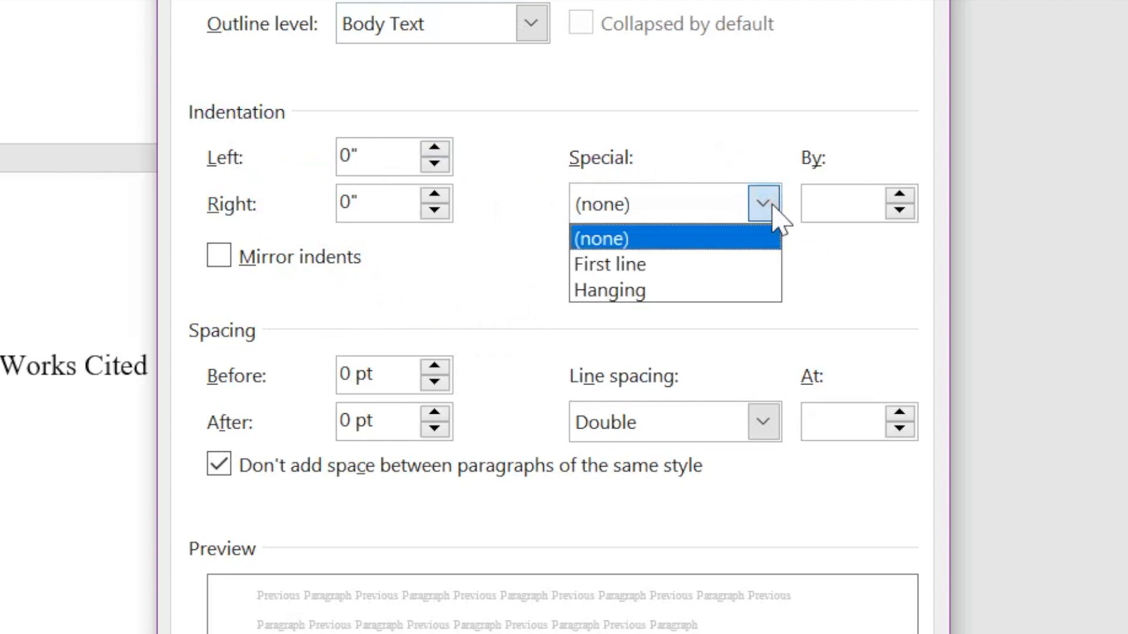
pyautogui.click(644, 294)
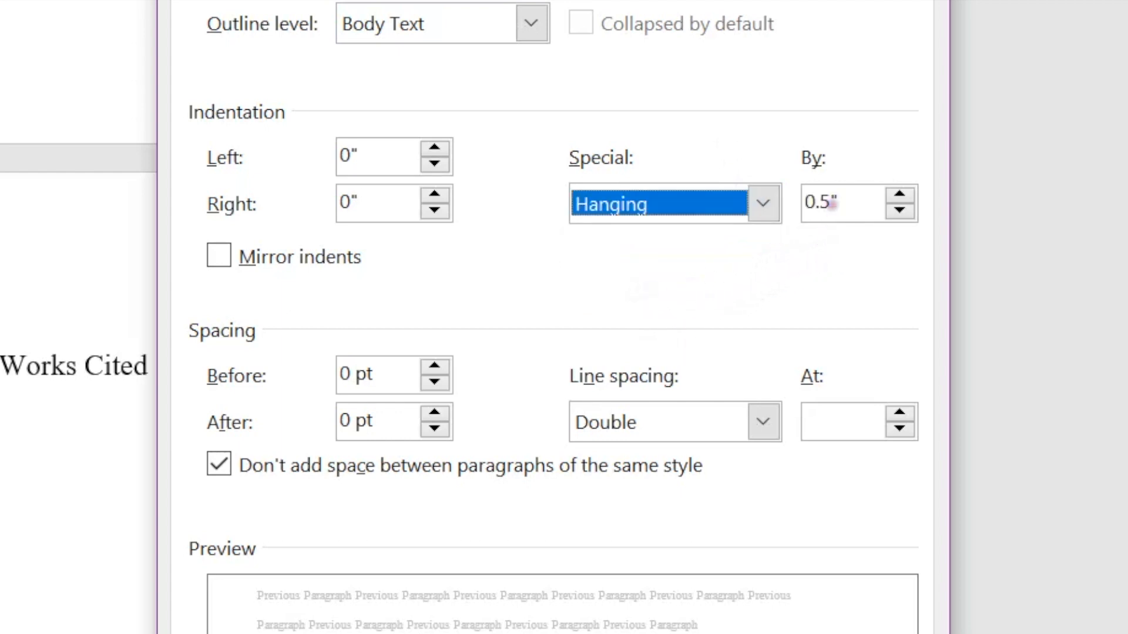
pyautogui.click(830, 202)
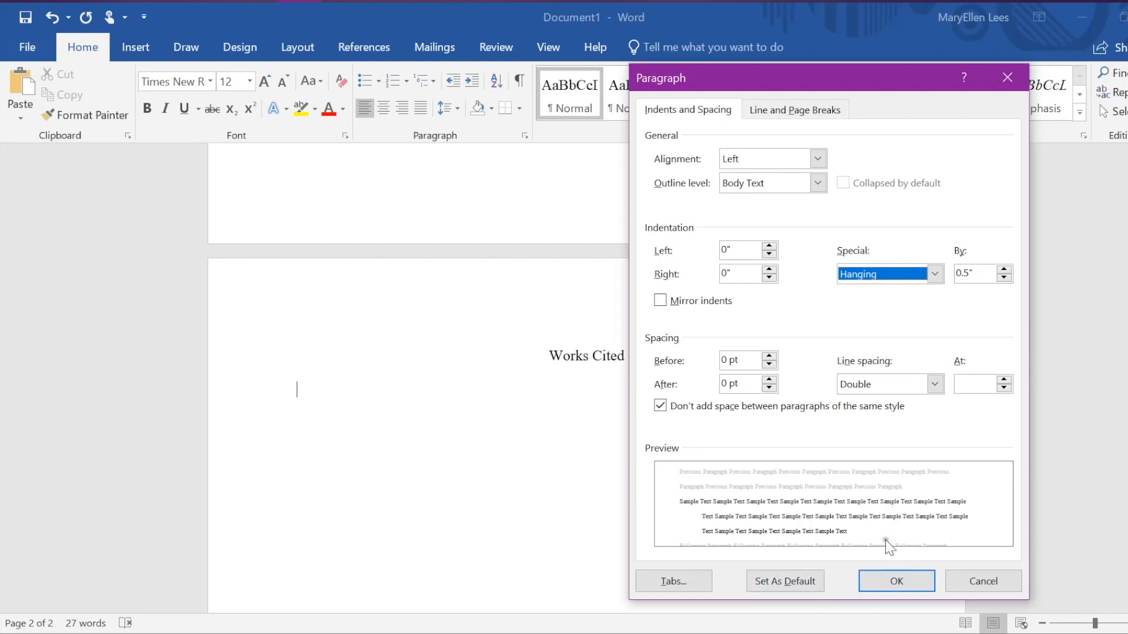
pyautogui.click(896, 581)
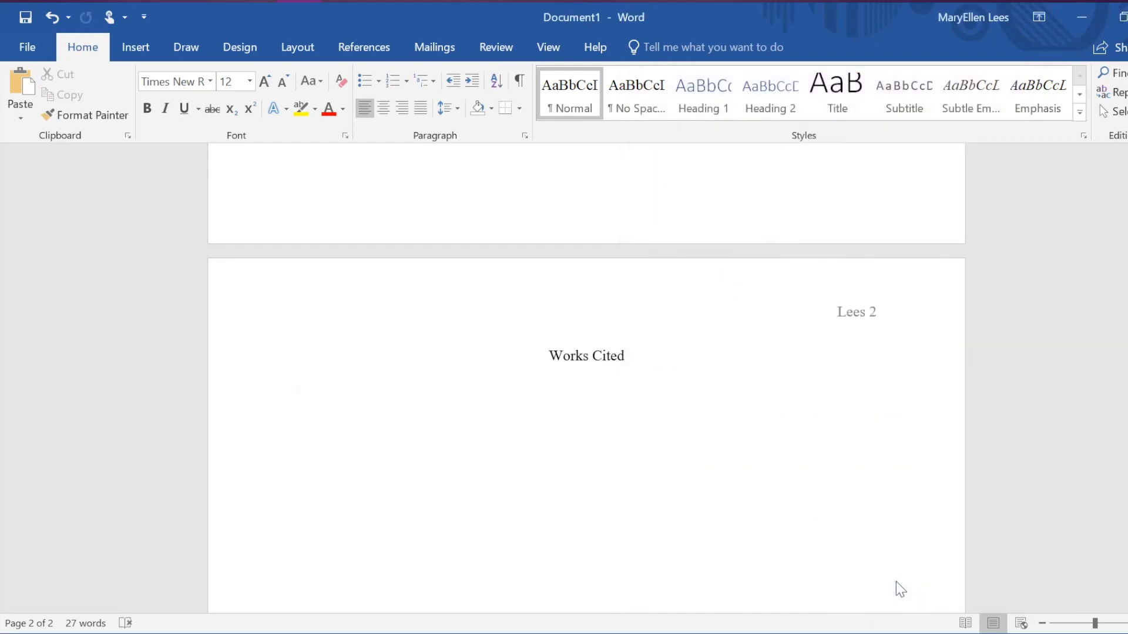
# Enter a first placeholder citation of random filler text under "Works Cited", beginning "Fdjskalfjdksl;f." and long enough to wrap onto a second line.
pyautogui.scroll(-1, 695, 382)
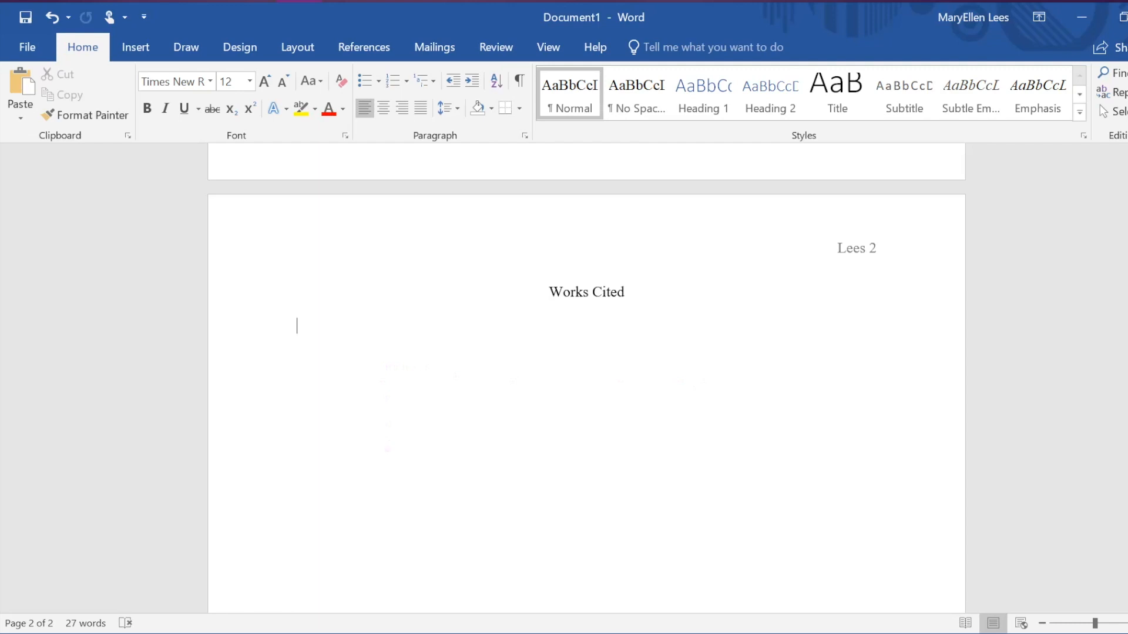
pyautogui.write('fdjskalfjdksl;f. fdjskalfjdsakl;f. ')
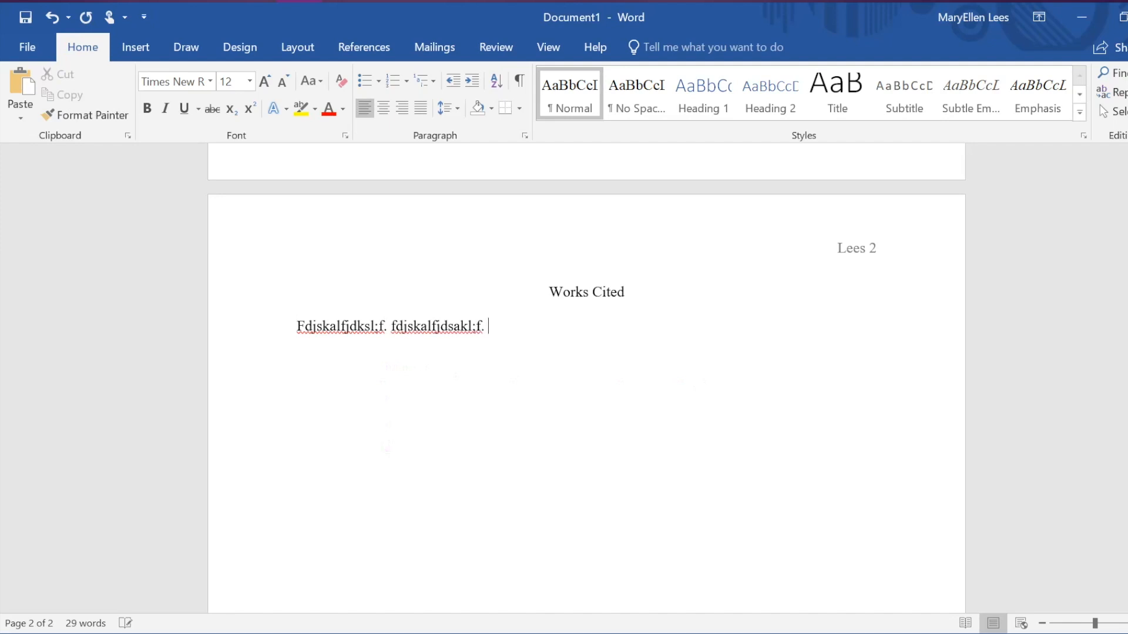
pyautogui.write('fjkdsalfjkdlas;jf, fajsdklfjaskdl;fjla;s, fj')
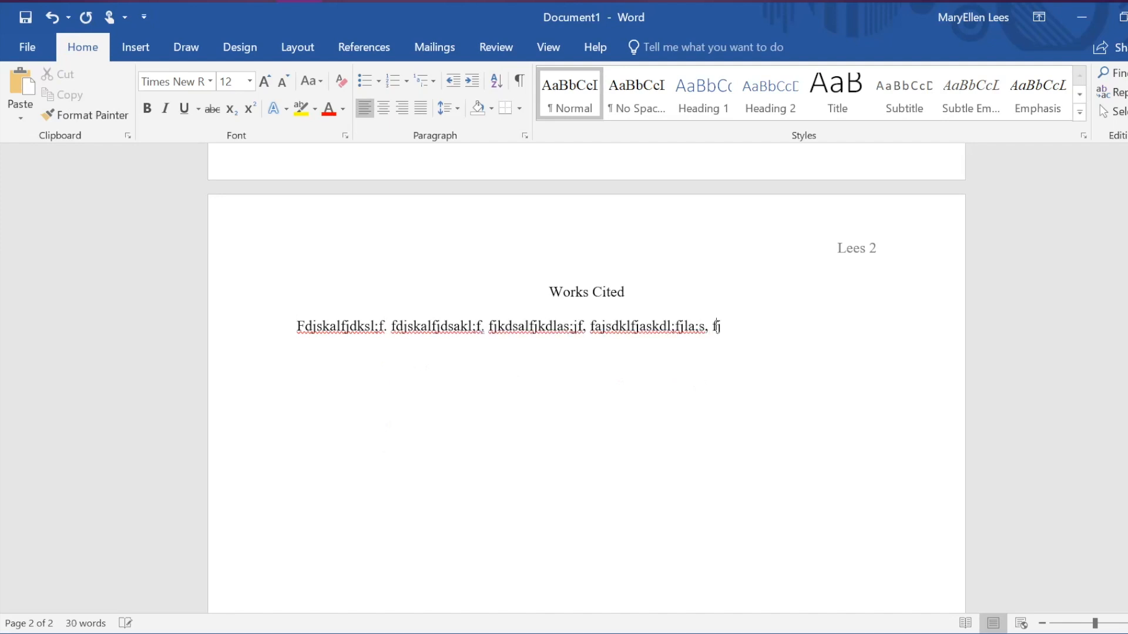
pyautogui.write('dskalfjkds;lfj, jfkdsalfjk;aslfj, fjdksalfjkdsl;.')
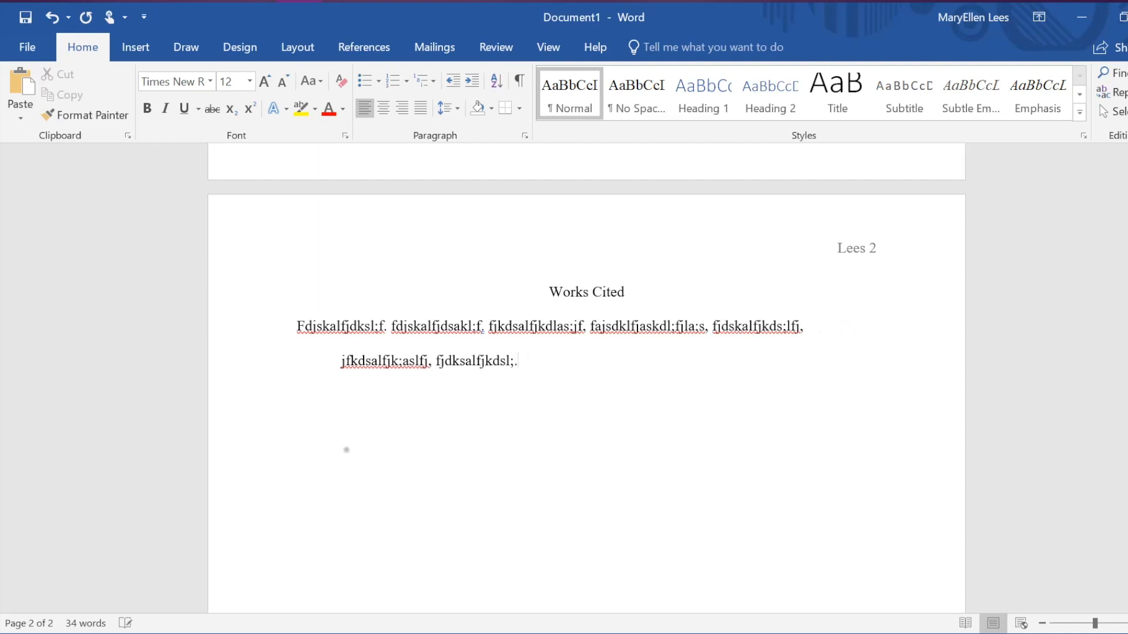
# Add a second placeholder citation as a new two-line entry, beginning "Fdjkslafjkdlsjfa;sd." and ending with a period, and return to the first page.
pyautogui.press('Return')
pyautogui.write('fdjkslafjkdlsjfa;sd.jfdksaljfkdalsjfl.,f sdajkfljsdkf;.,jfkdsalj')
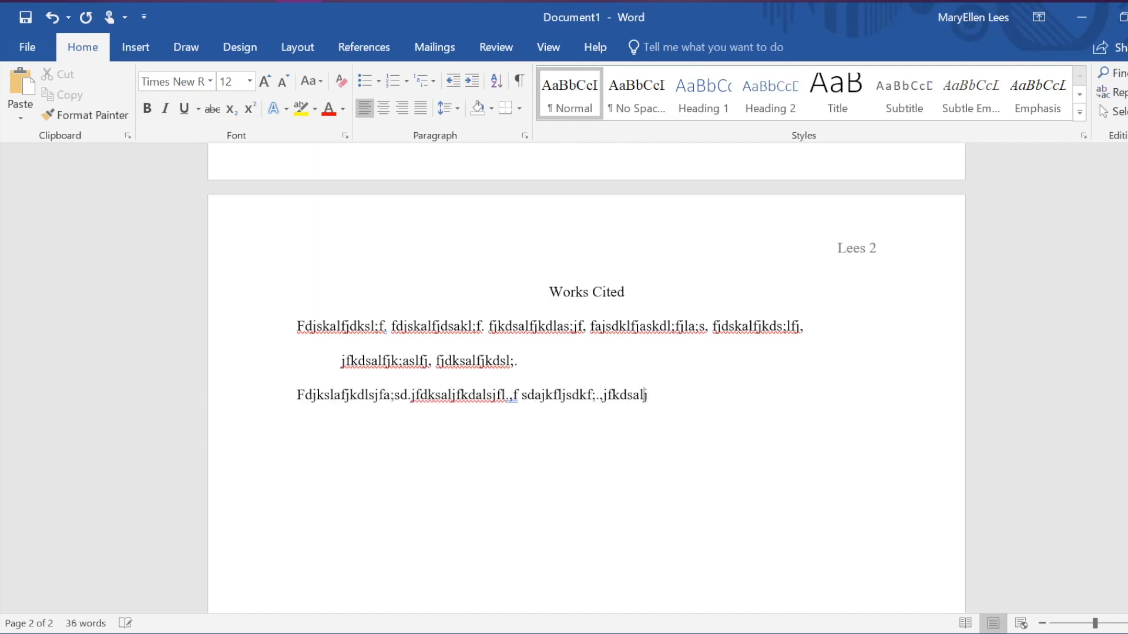
pyautogui.write('fkadsljf.fjkdslafjkdsaljfl.fjdskal')
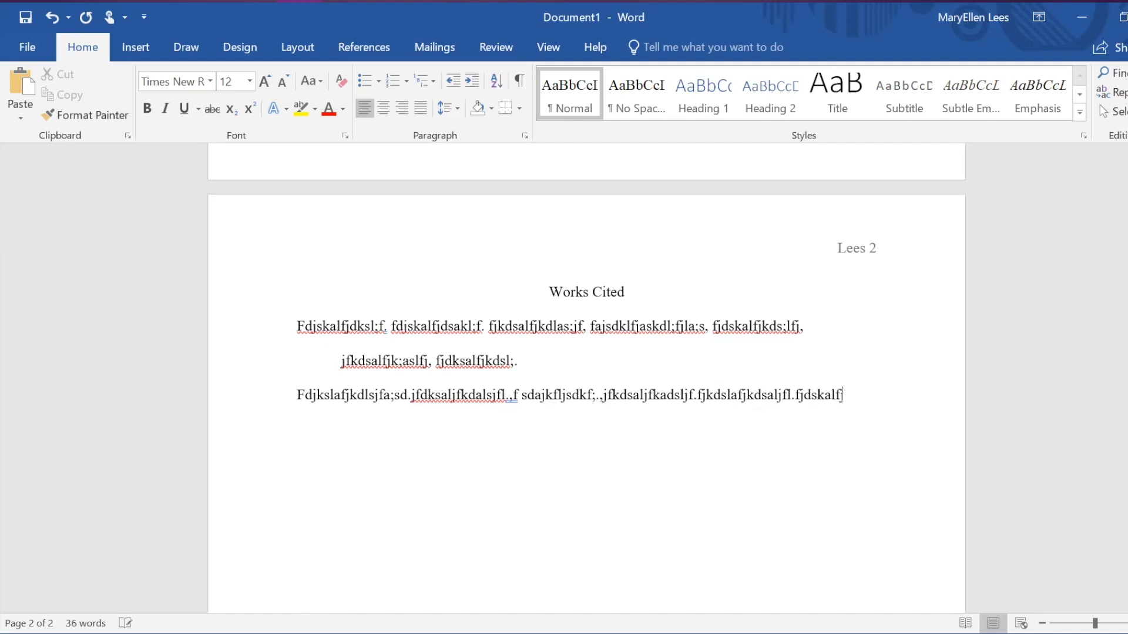
pyautogui.write('fjkdaslfjl.')
pyautogui.press('BackSpace')
pyautogui.press('BackSpace')
pyautogui.press('BackSpace')
pyautogui.press('BackSpace')
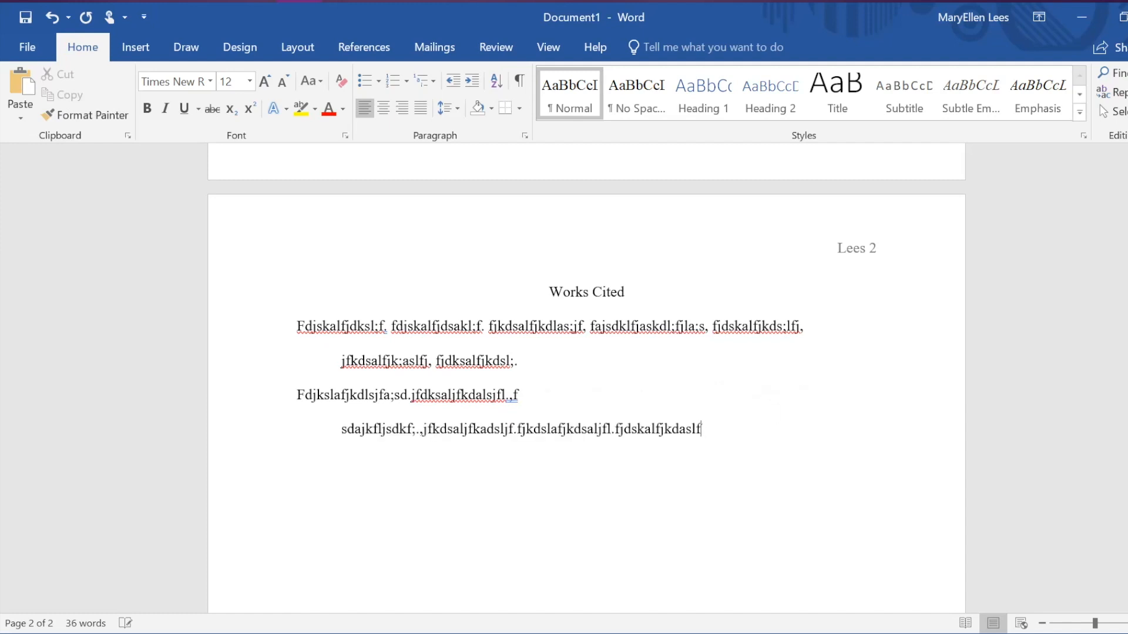
pyautogui.write(', ')
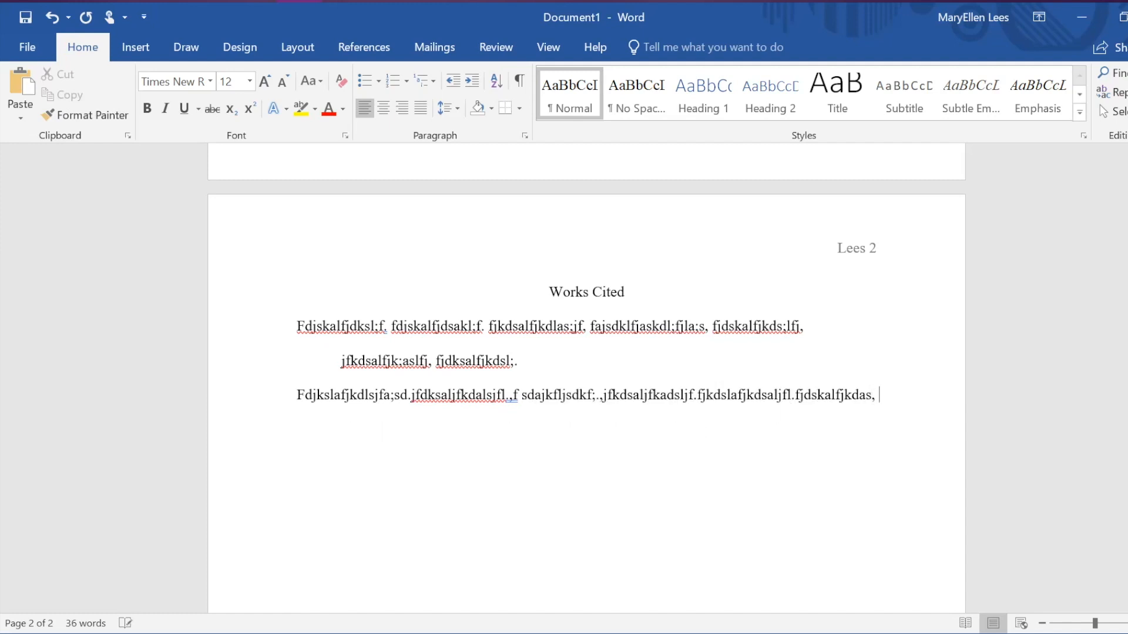
pyautogui.write('fdjksalfjkdasl;.fdjksalfjdksla')
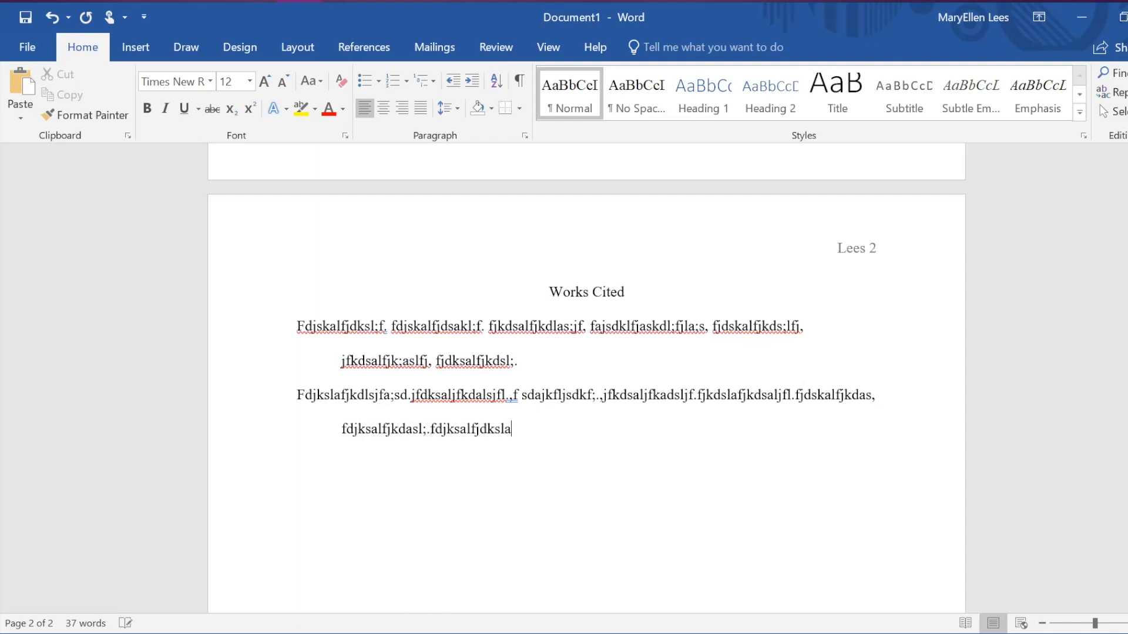
pyautogui.write('.')
pyautogui.scroll(10, 586, 376)
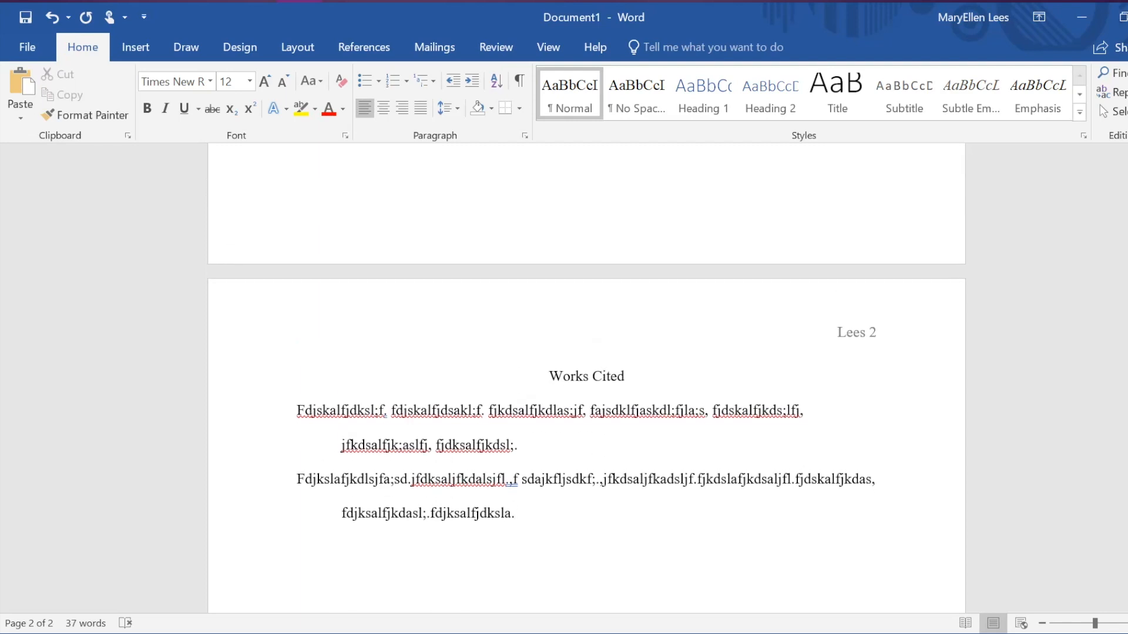
pyautogui.scroll(3, 587, 376)
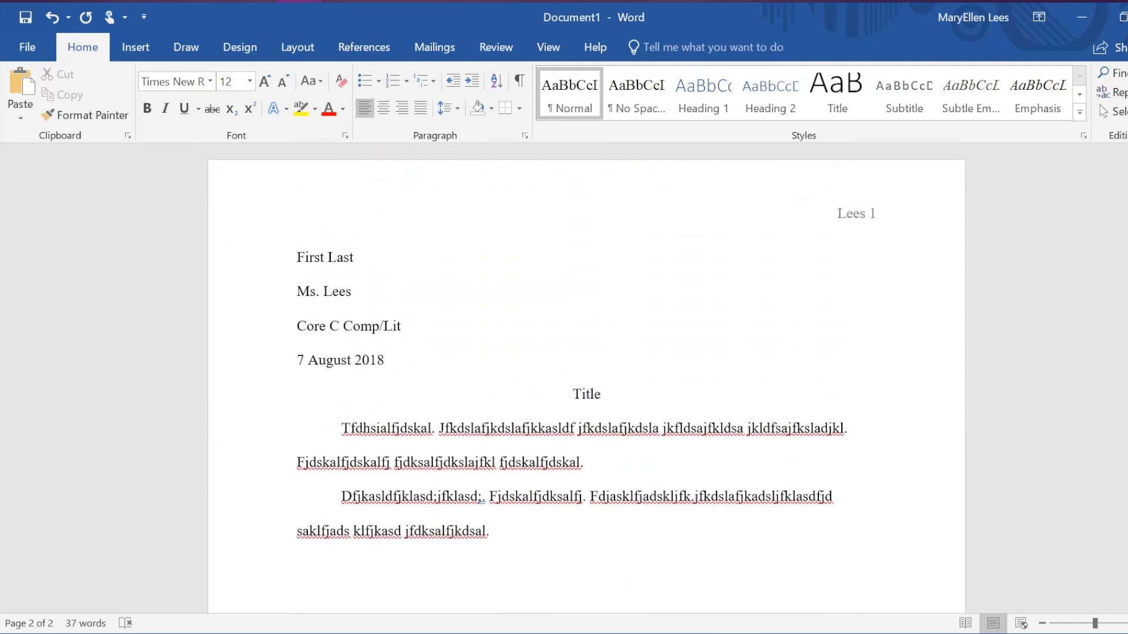